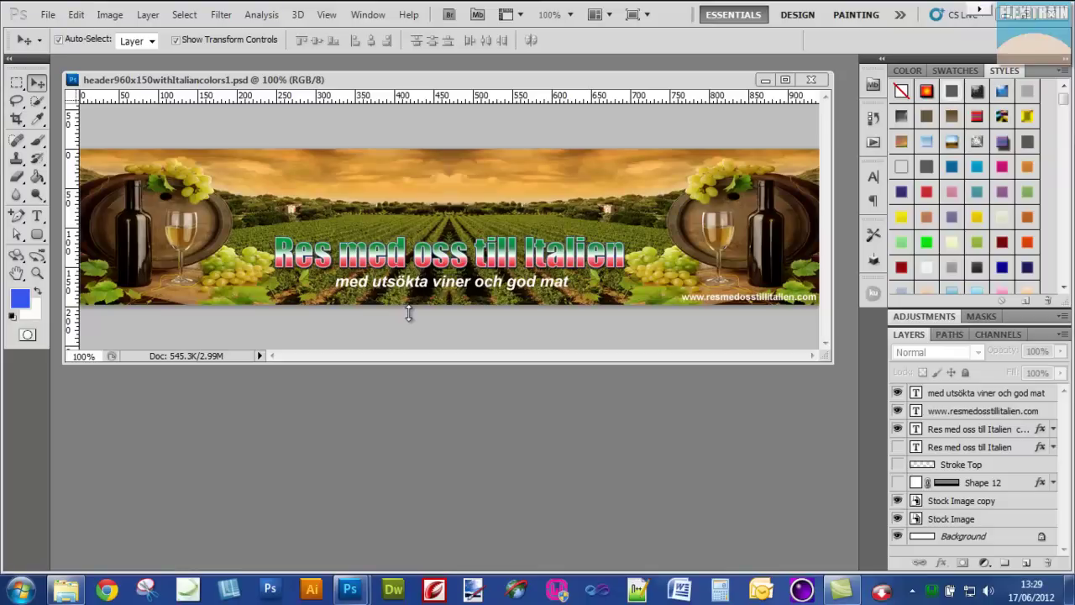
- Create a new 960×180 px document
click(48, 15)
click(62, 30)
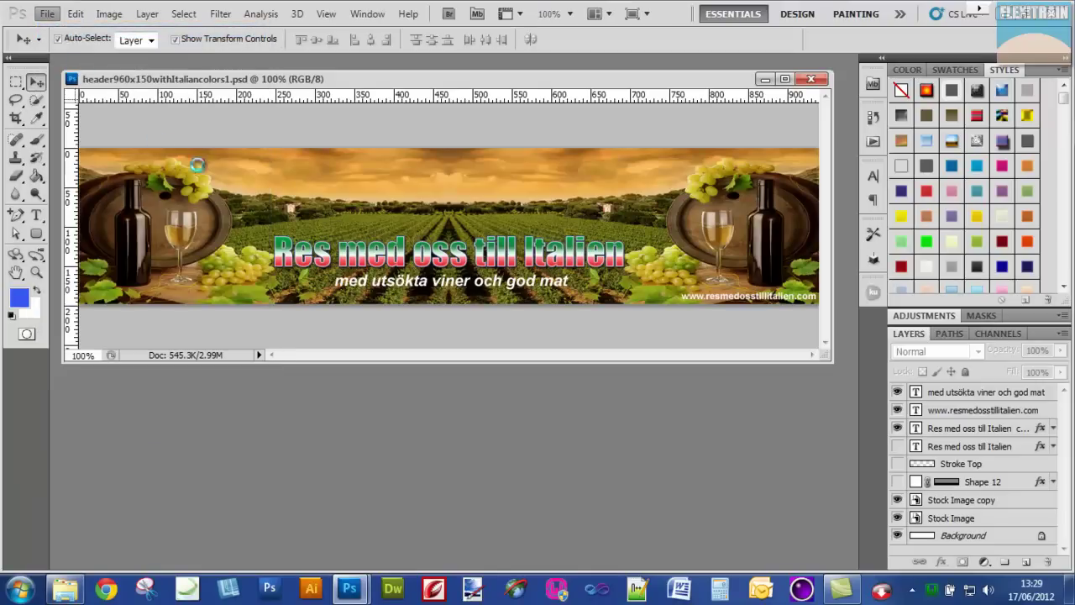
drag(541, 407, 441, 403)
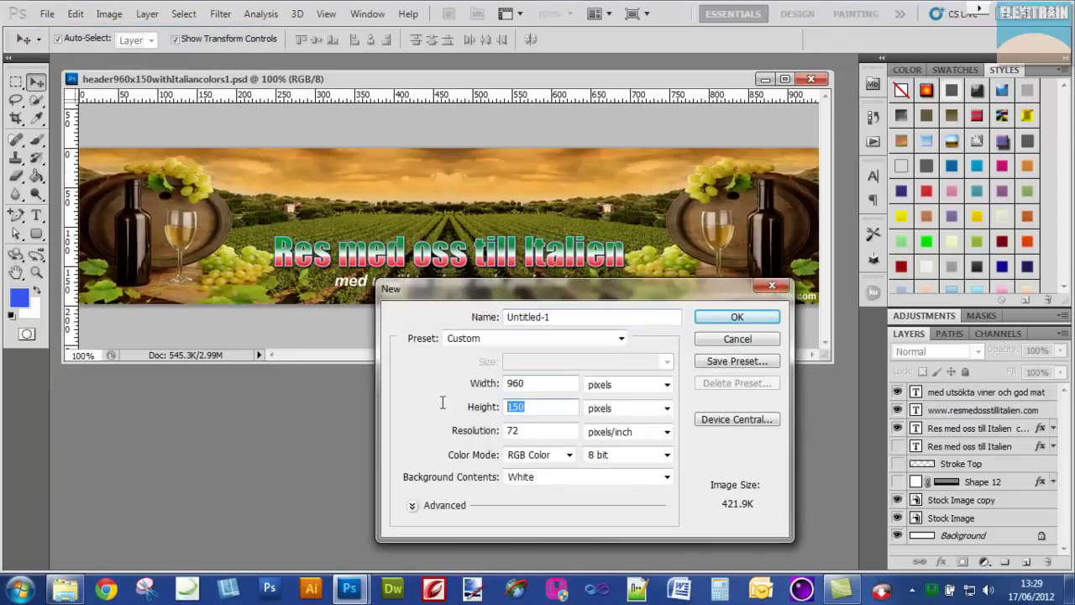
text(180)
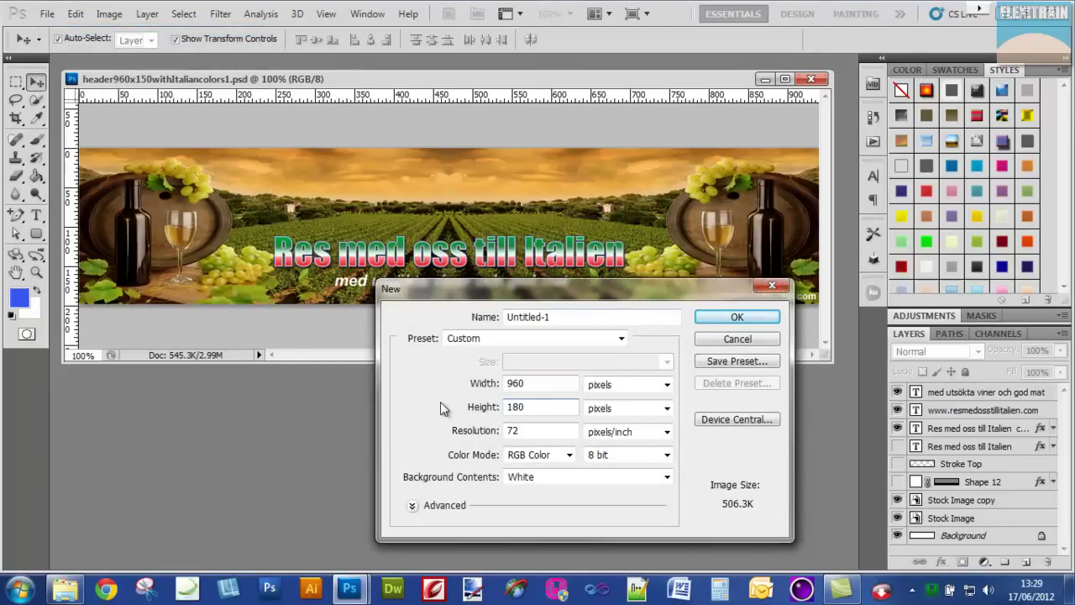
click(732, 318)
- Place the vineyard photo and stretch it across the right half to a centre guide
key(alt+Tab)
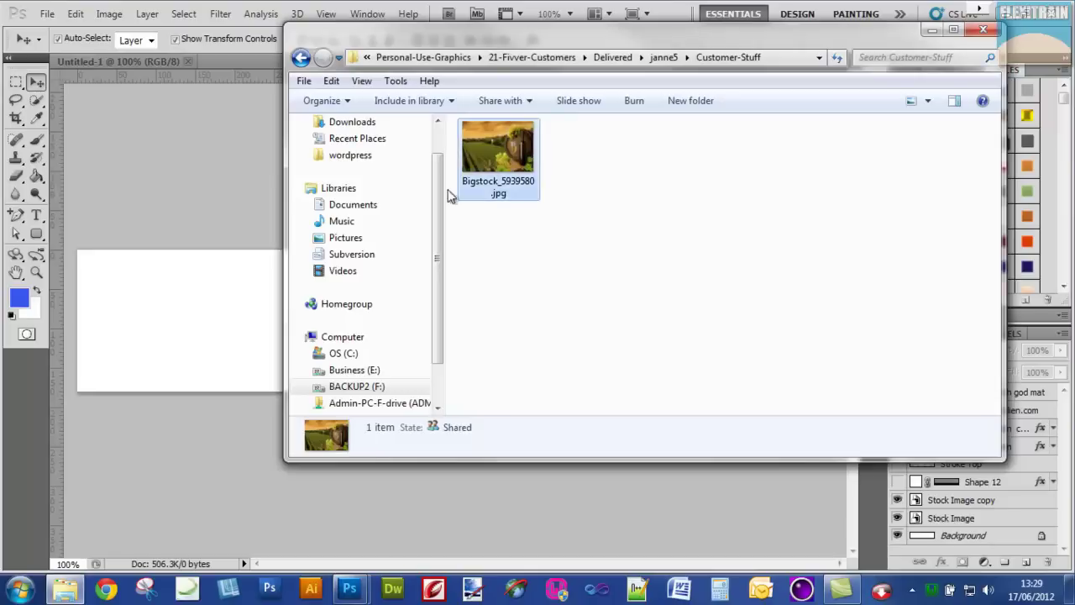
mouse_move(498, 155)
mouse_down()
mouse_move(248, 321)
mouse_move(269, 319)
mouse_up()
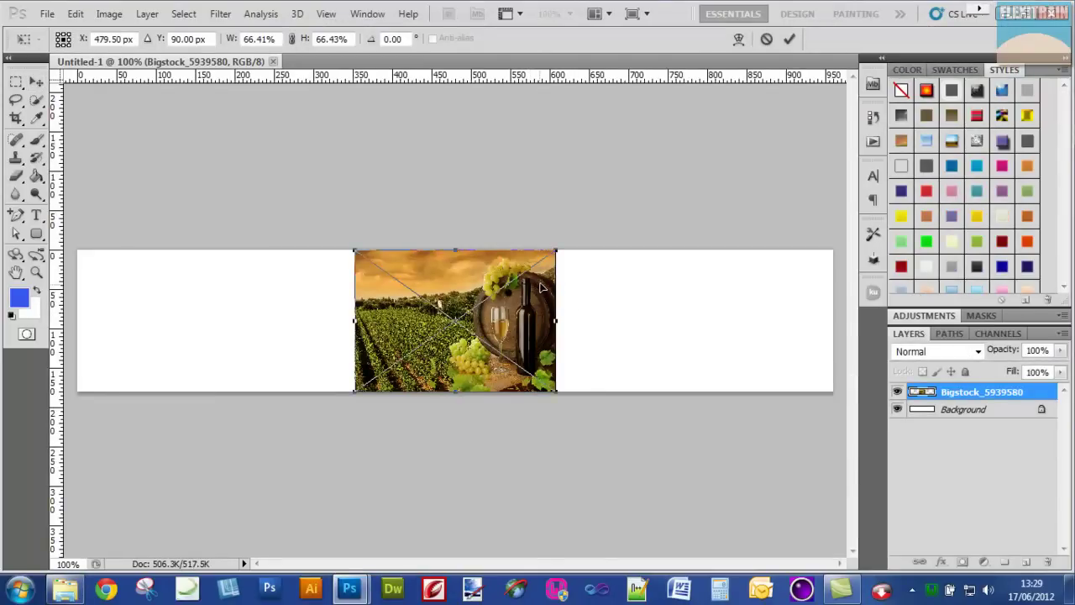
drag(542, 287, 820, 285)
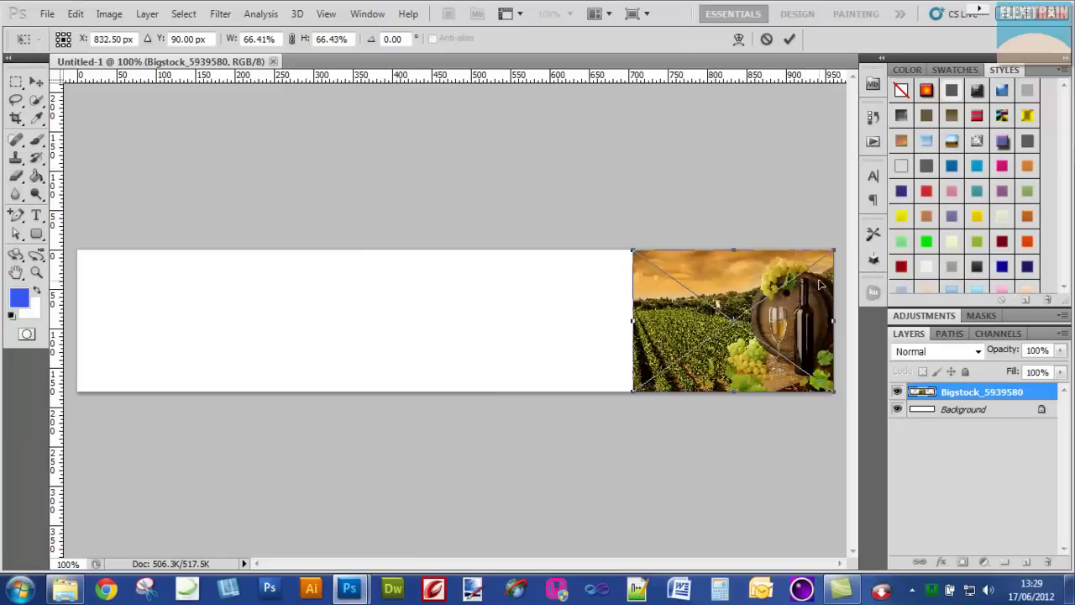
click(790, 39)
drag(55, 277, 456, 271)
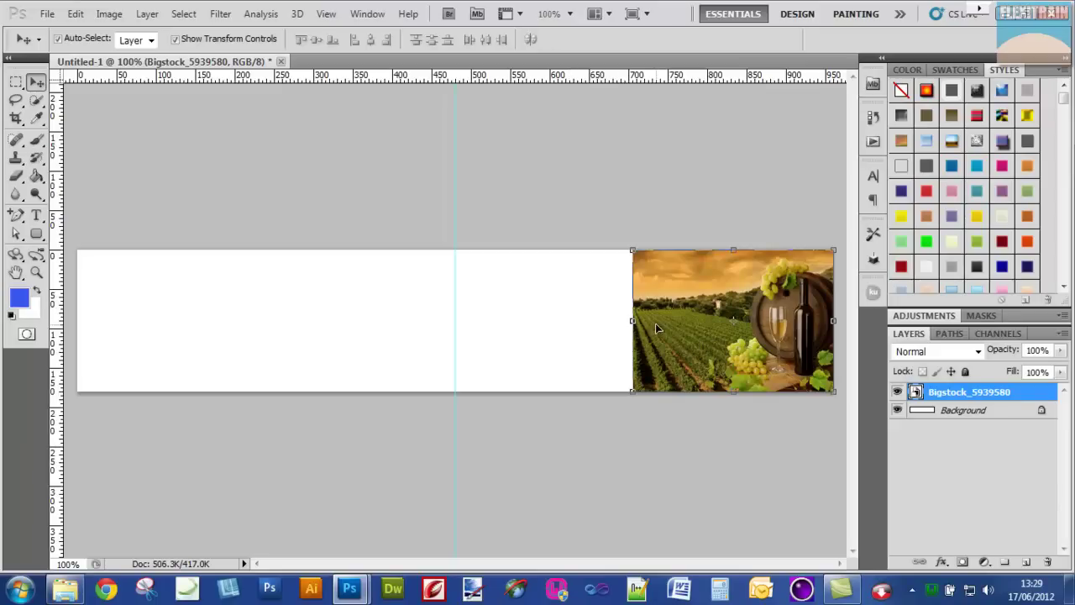
drag(631, 320, 455, 311)
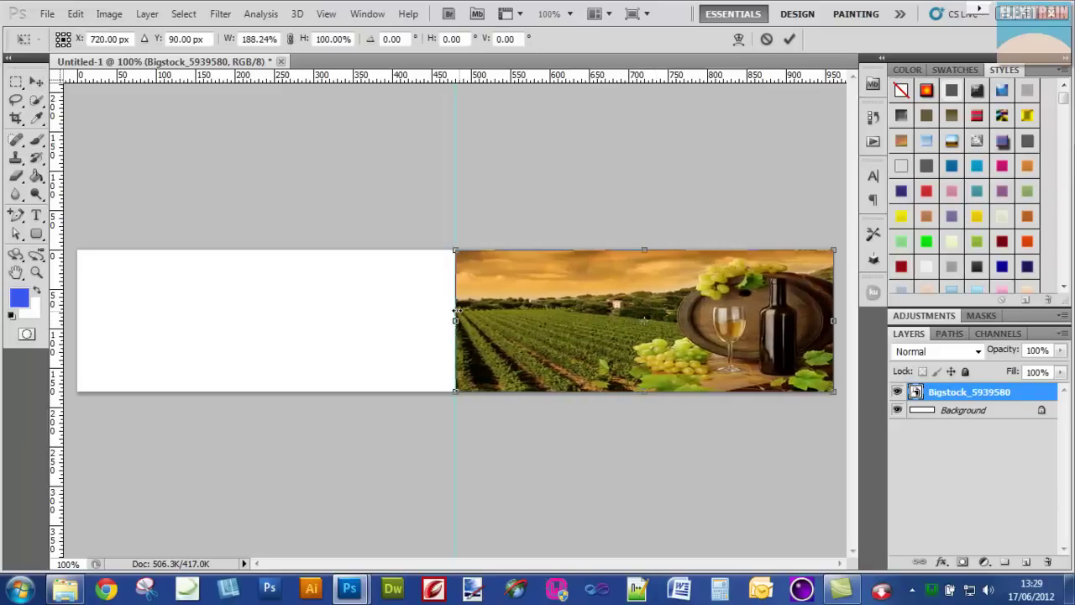
click(790, 39)
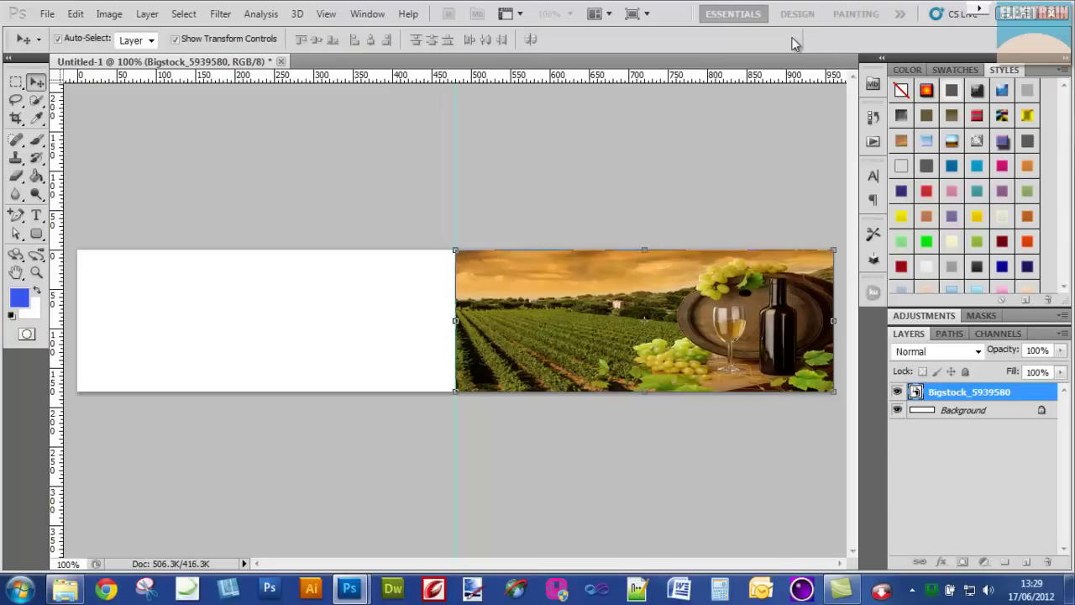
- Duplicate the vineyard photo layer and move the copy into the left half
right_click(984, 394)
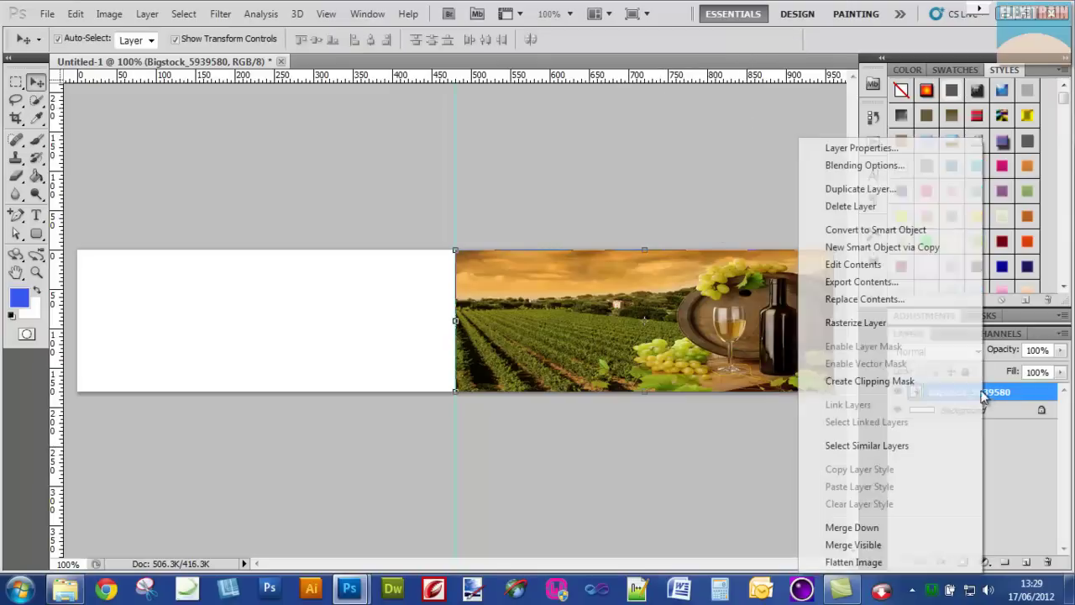
click(890, 188)
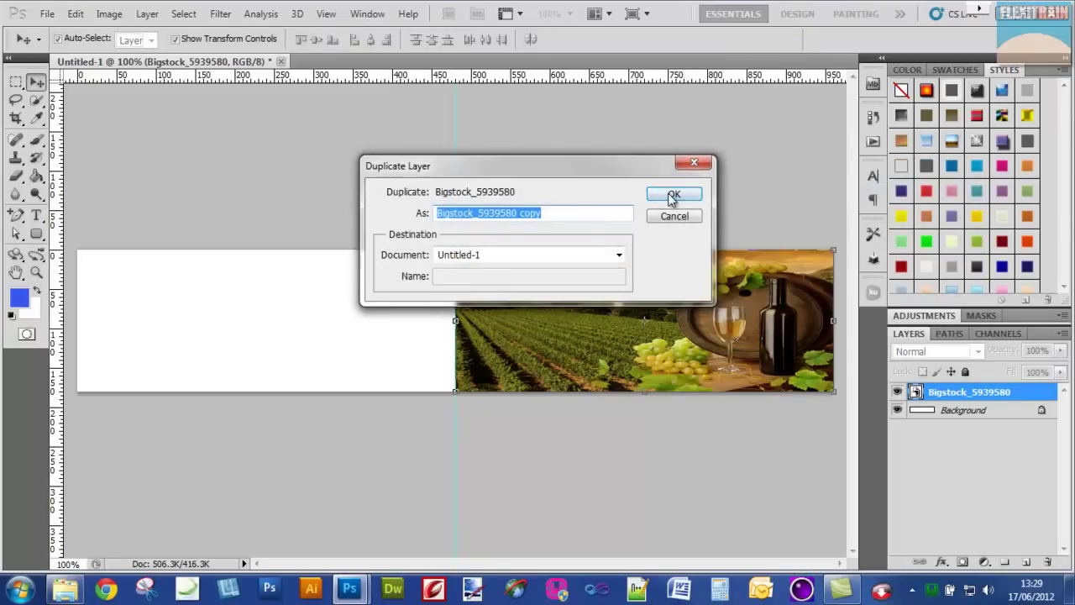
click(673, 194)
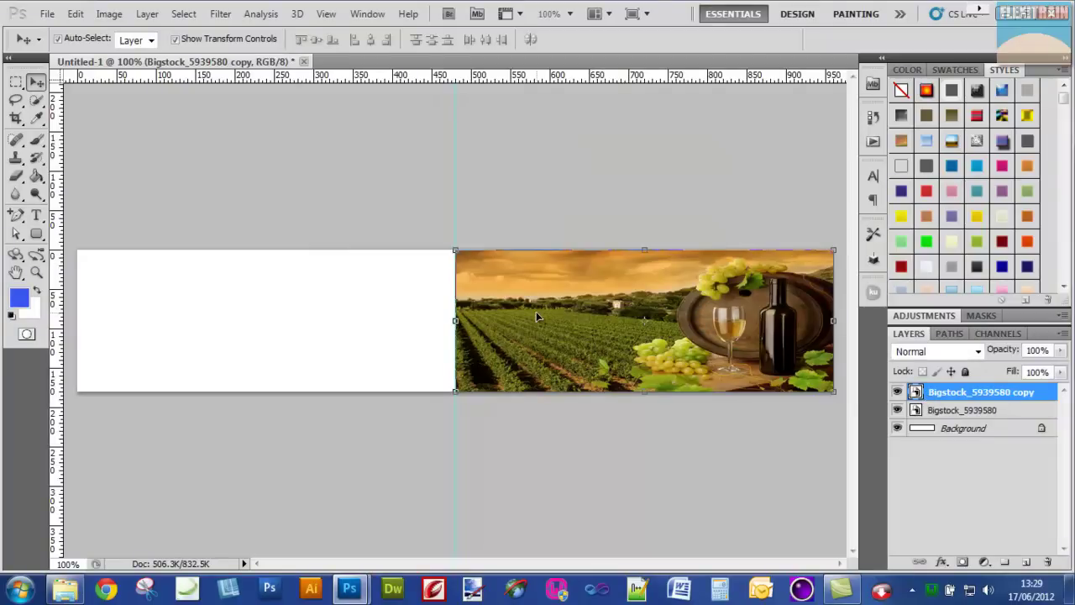
drag(537, 317, 162, 314)
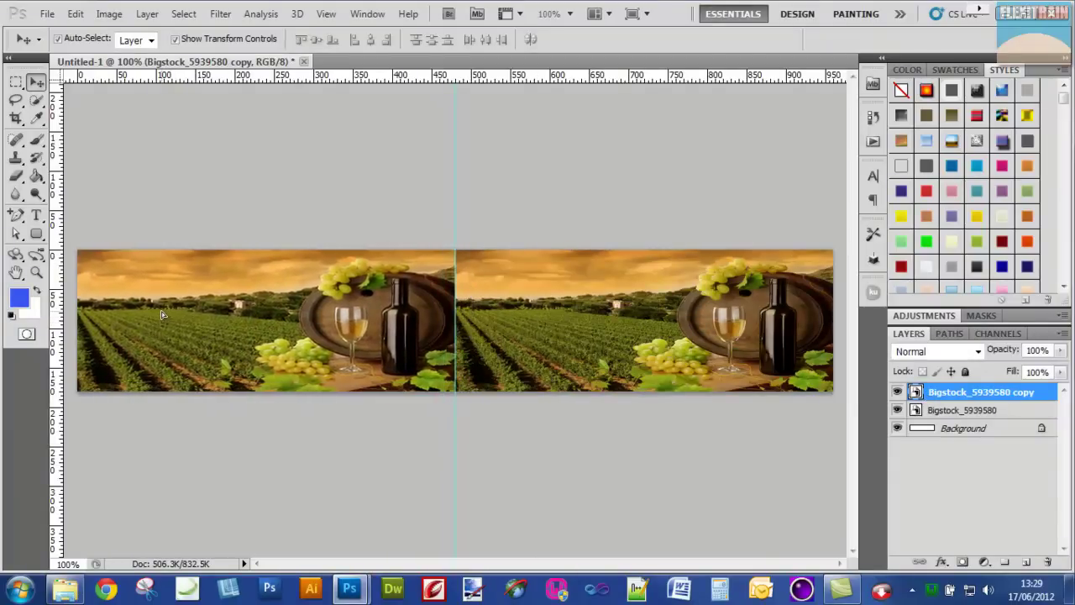
- Flip the left copy horizontally to mirror the photo
right_click(202, 314)
click(220, 324)
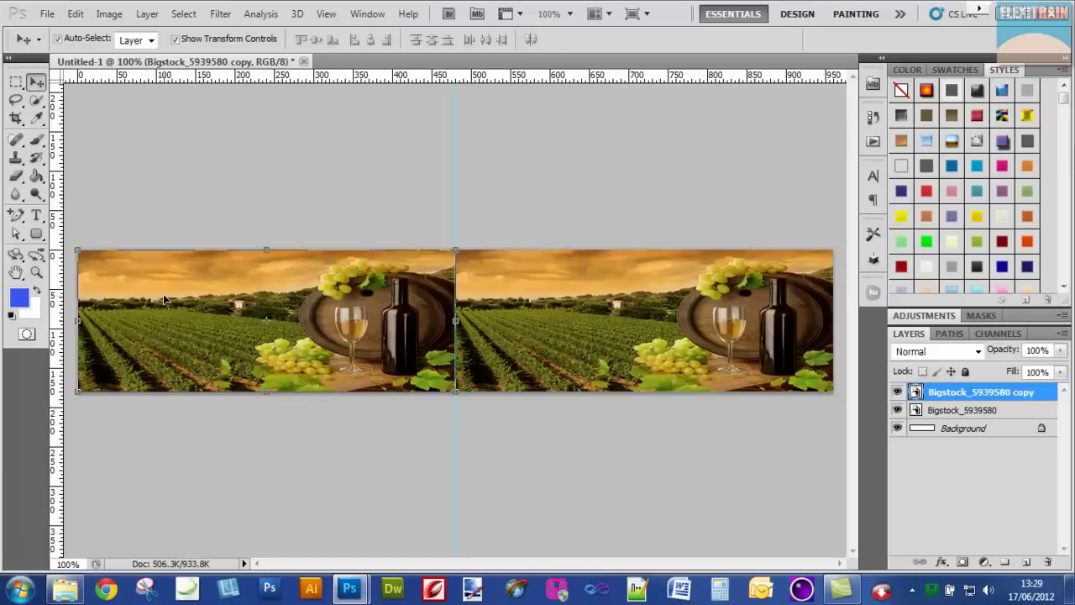
key(ctrl+t)
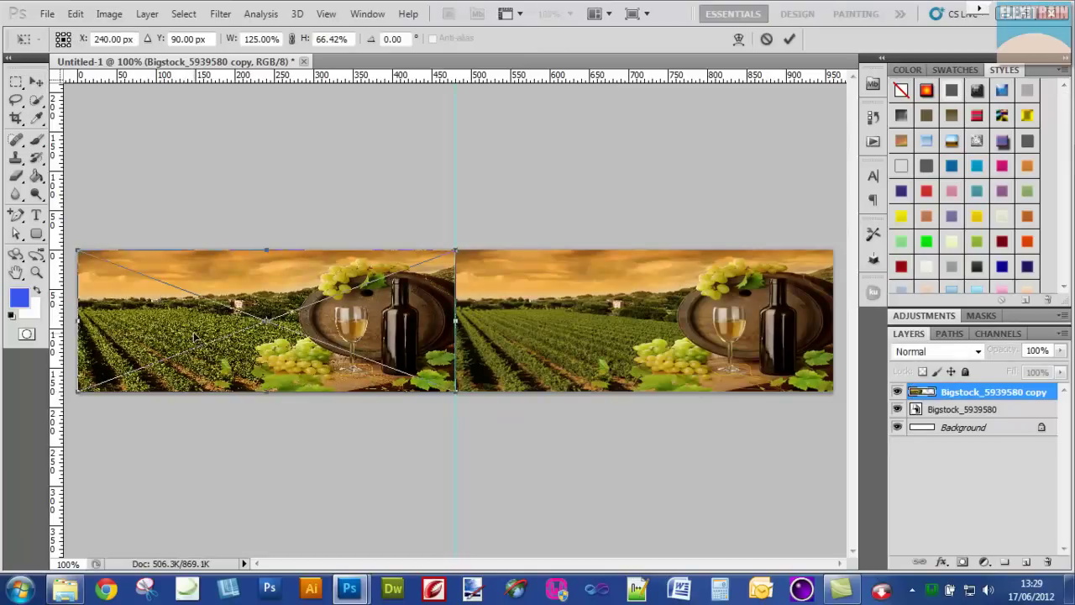
right_click(190, 304)
click(282, 524)
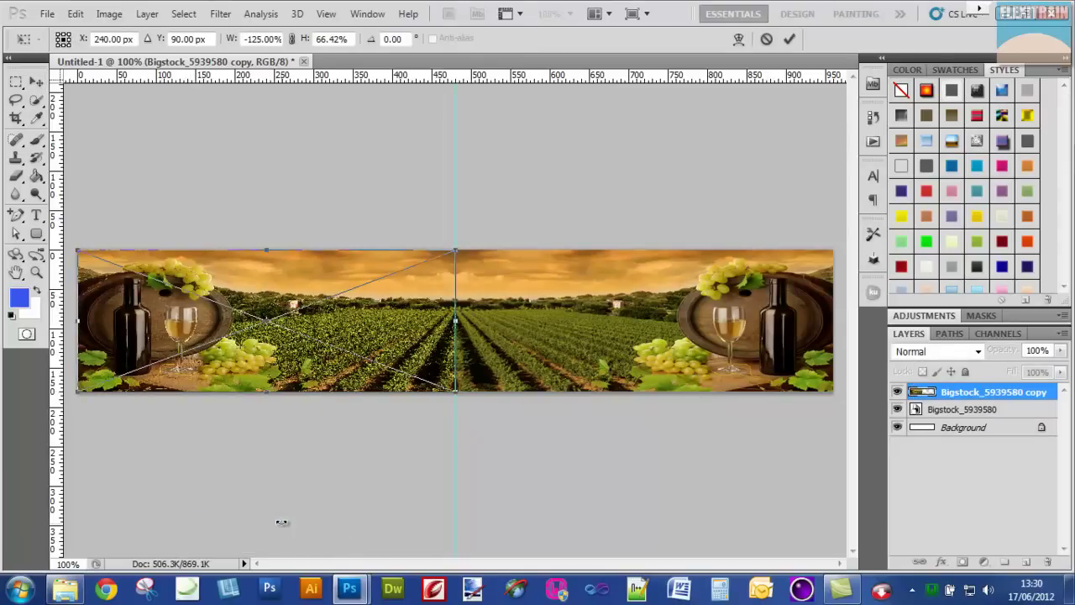
click(789, 39)
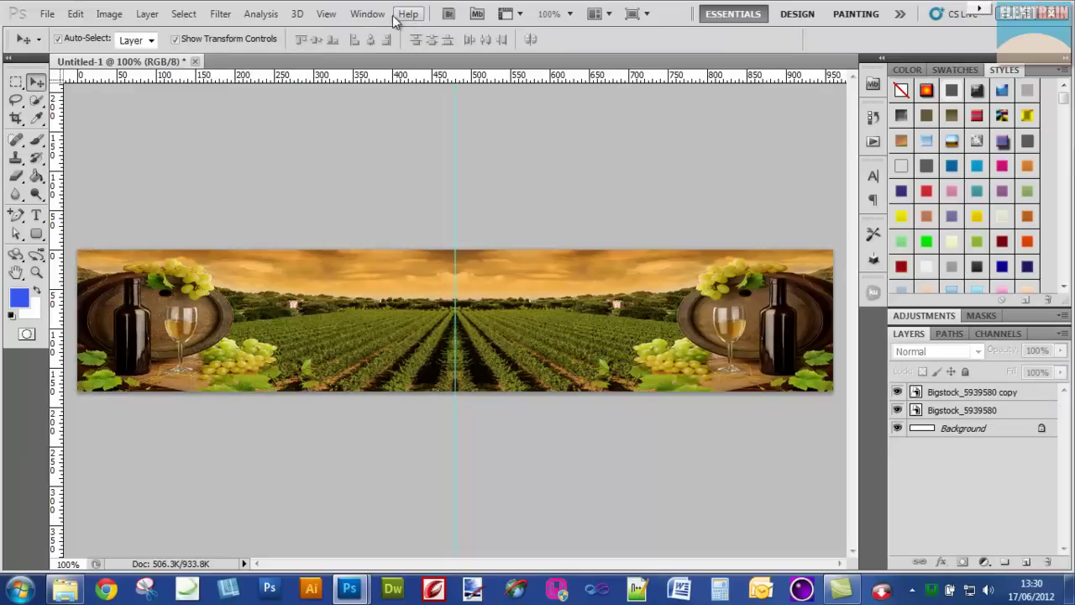
- Clear the centre guide and add the title 'RES MED OSS TILL ITALIEN' in Myriad Pro Bold 48 pt
click(325, 15)
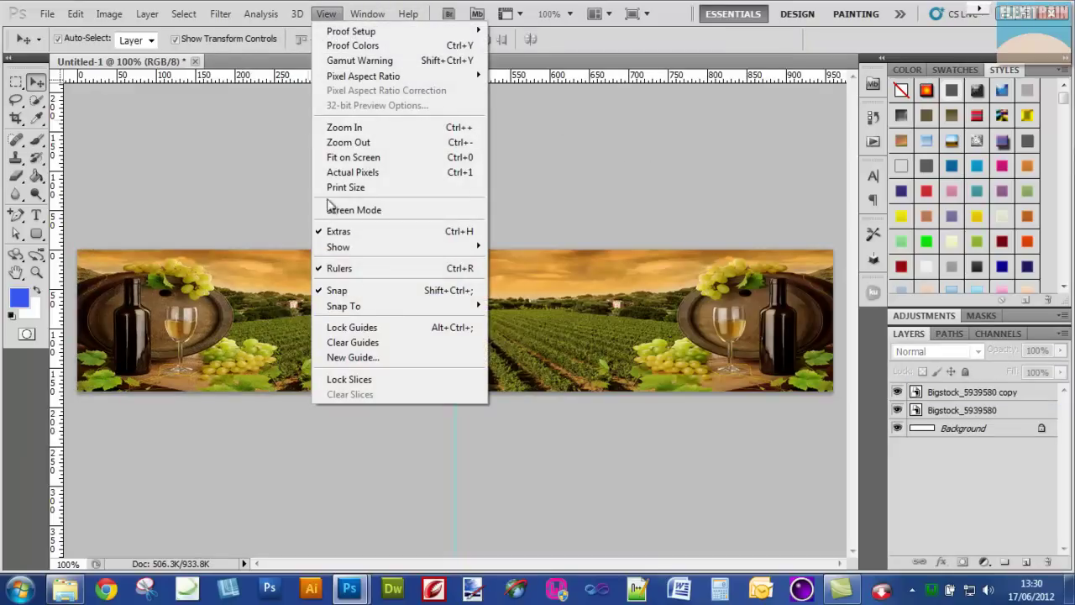
click(376, 343)
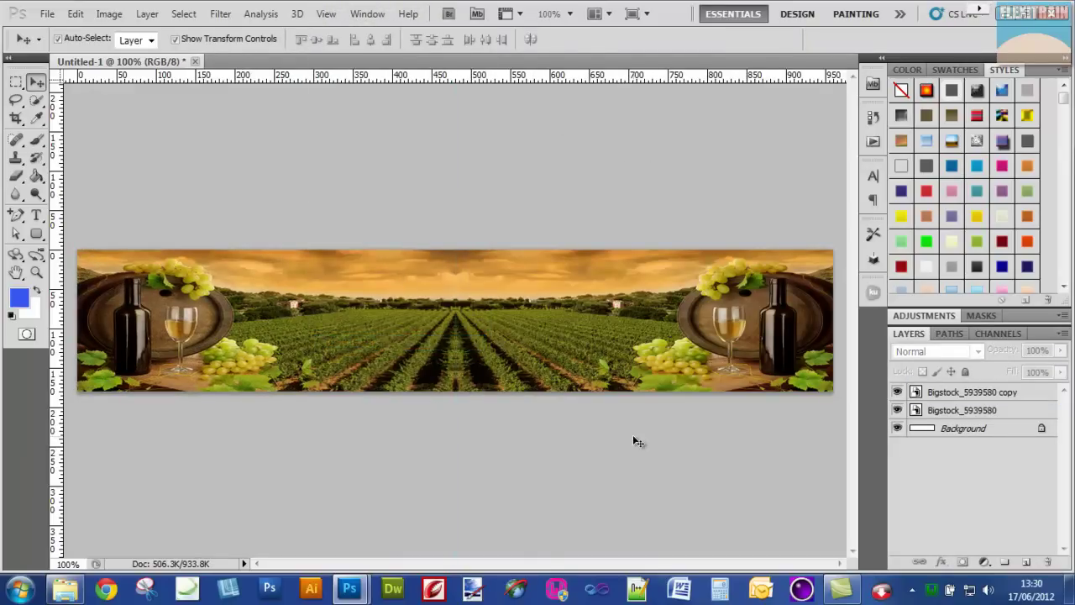
click(36, 215)
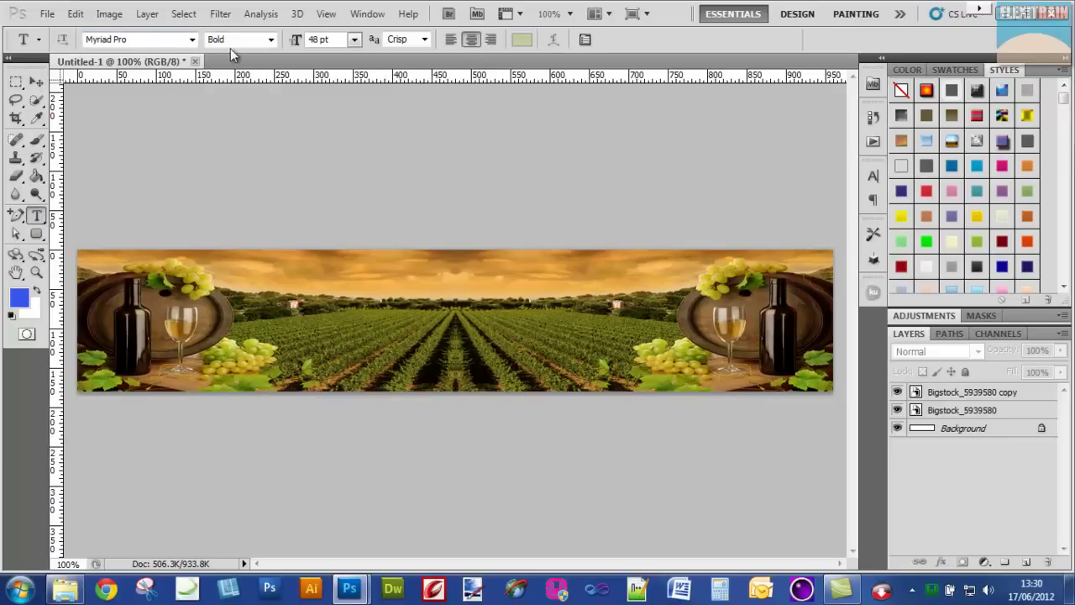
click(338, 355)
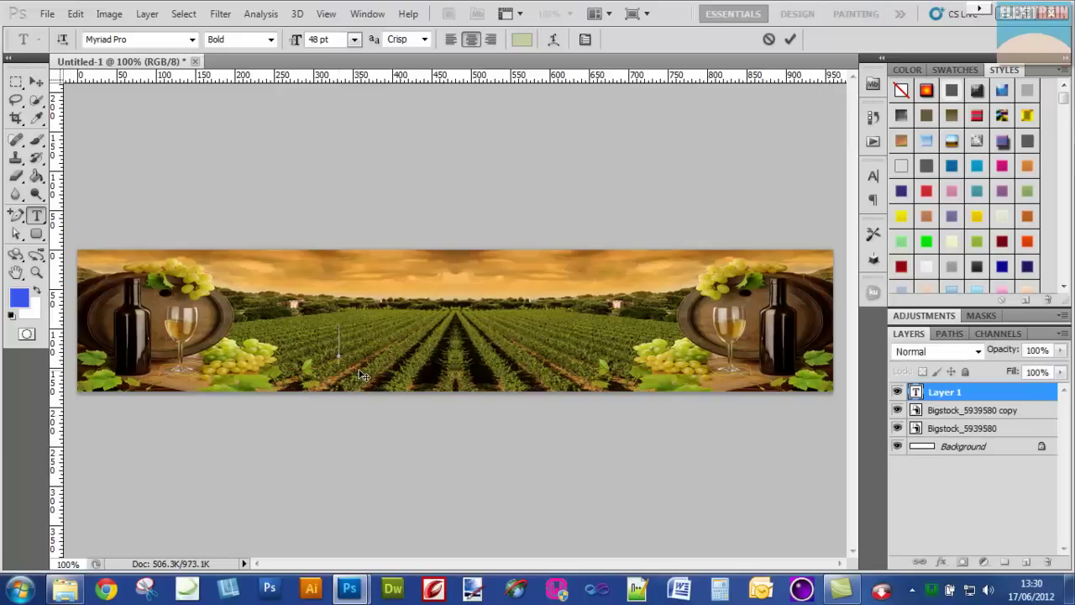
text(R)
text(ES MED)
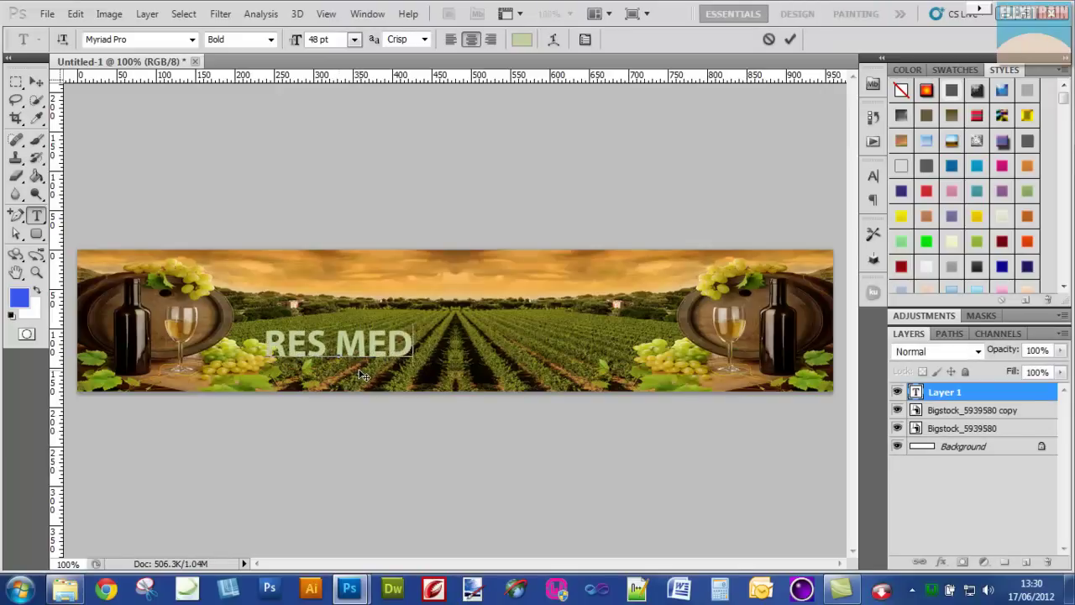
text( OSS TI)
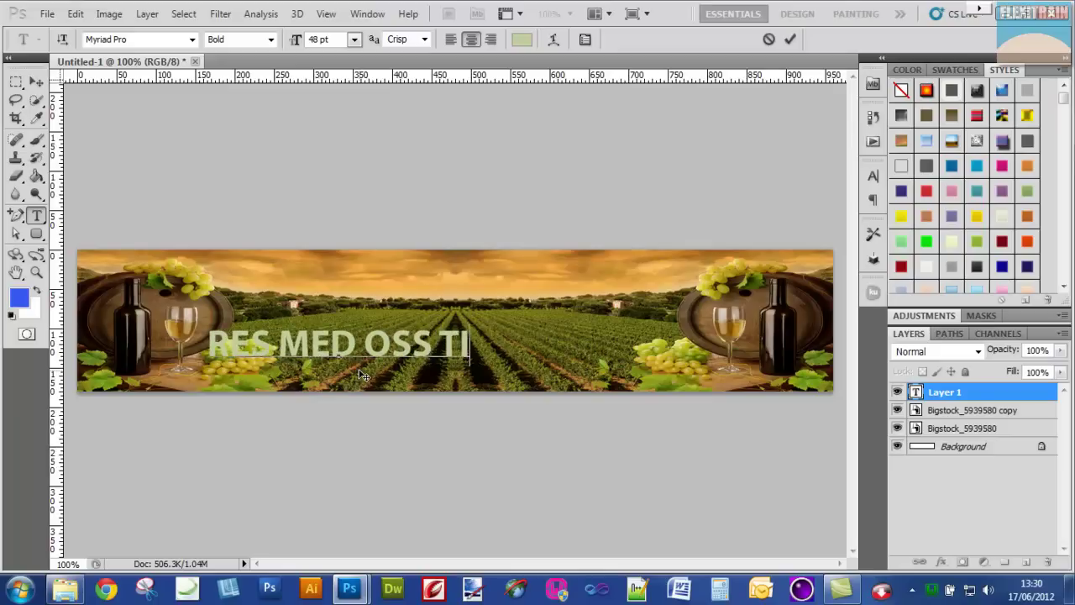
text(LL IT)
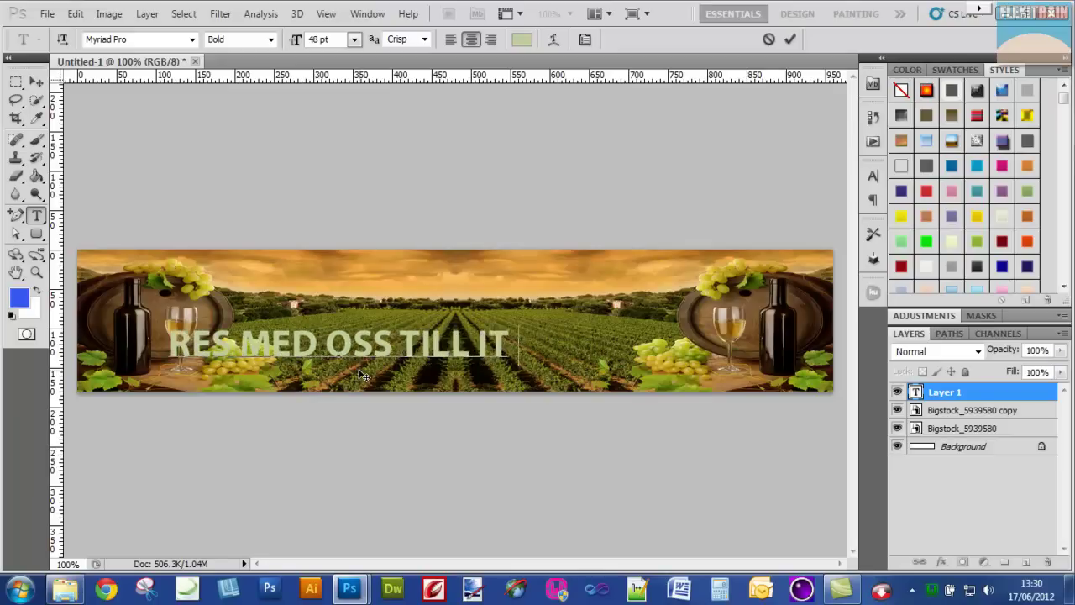
text(E)
key(BackSpace)
text(A)
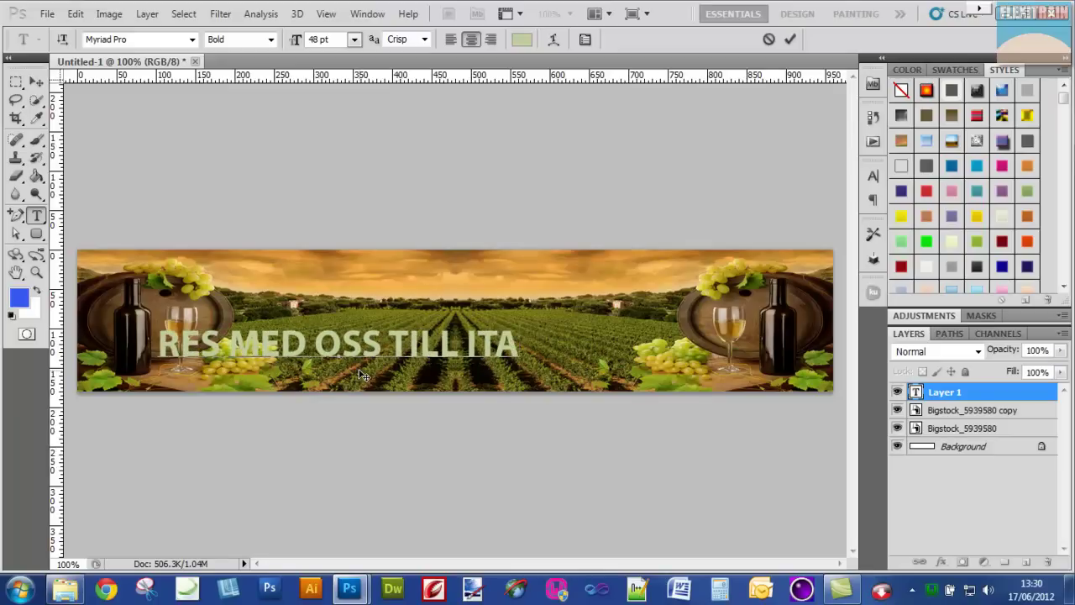
text(LIEN)
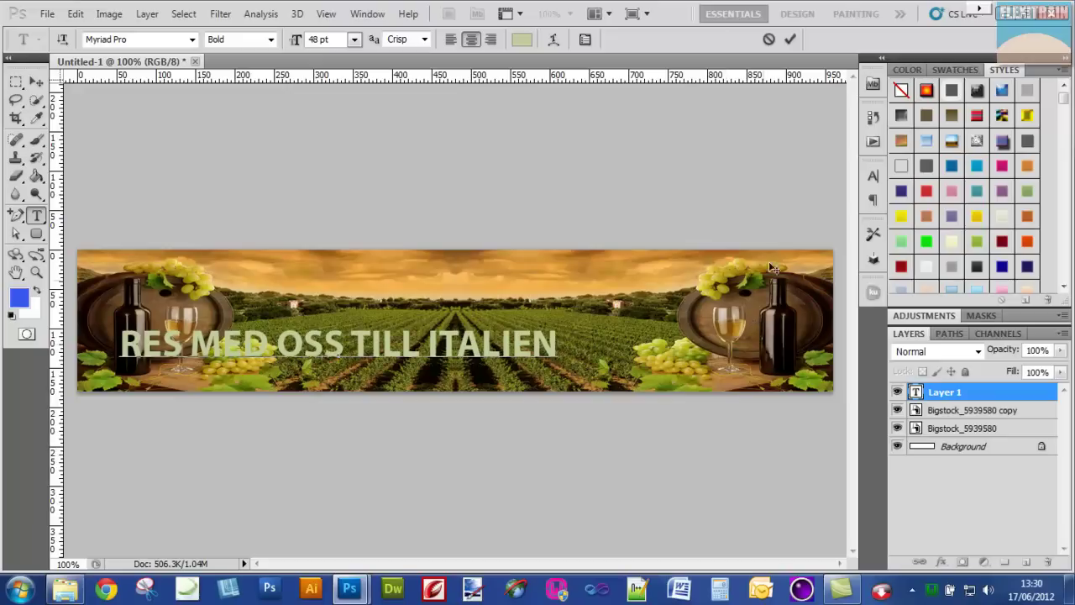
click(789, 38)
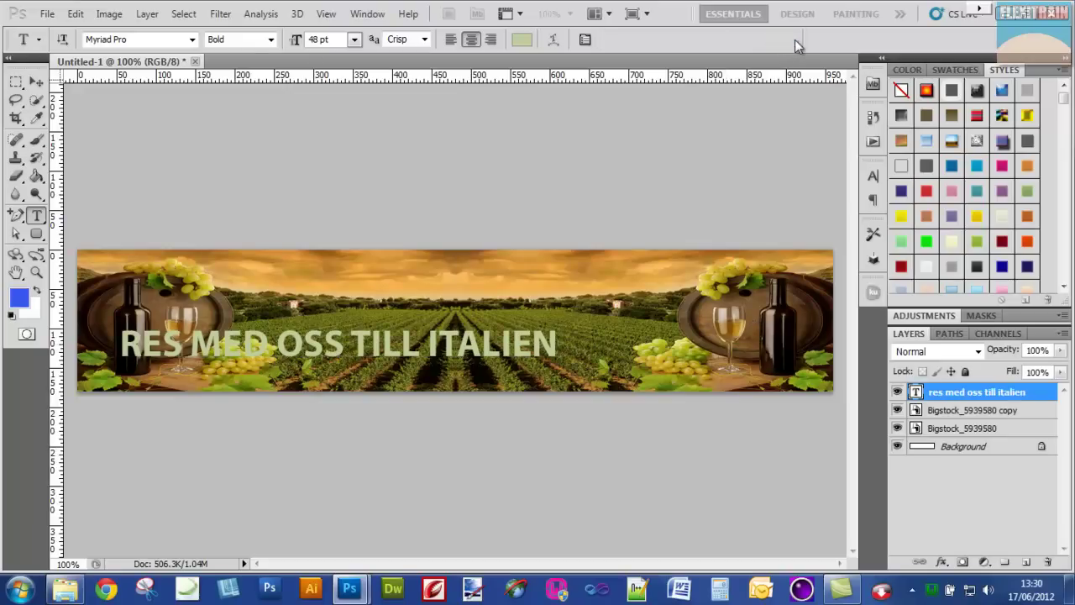
- Align the title to the vertical and horizontal centres of the Background layer
click(970, 448)
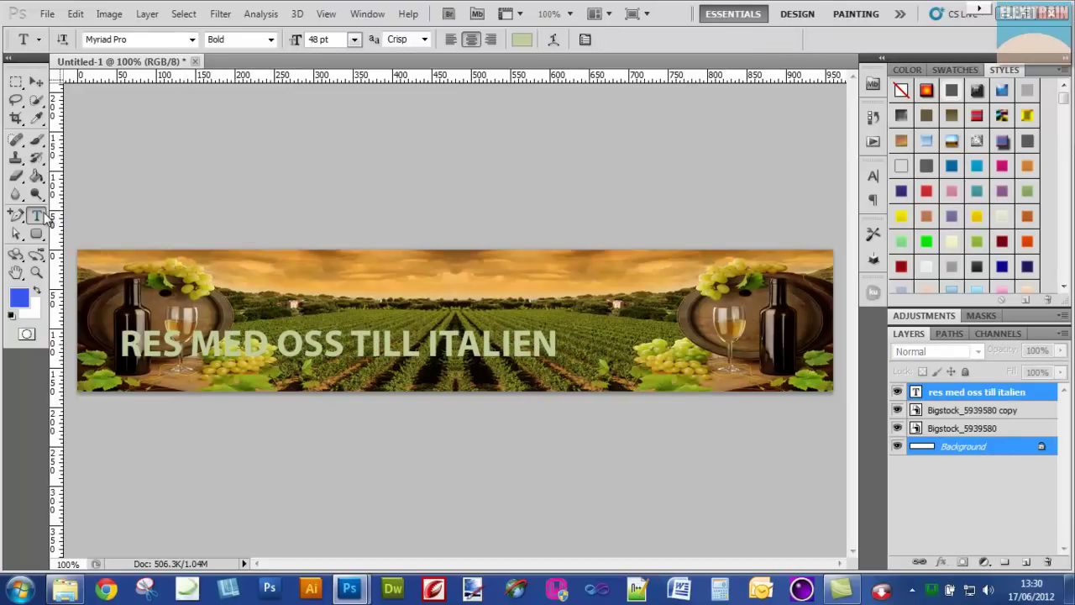
click(36, 81)
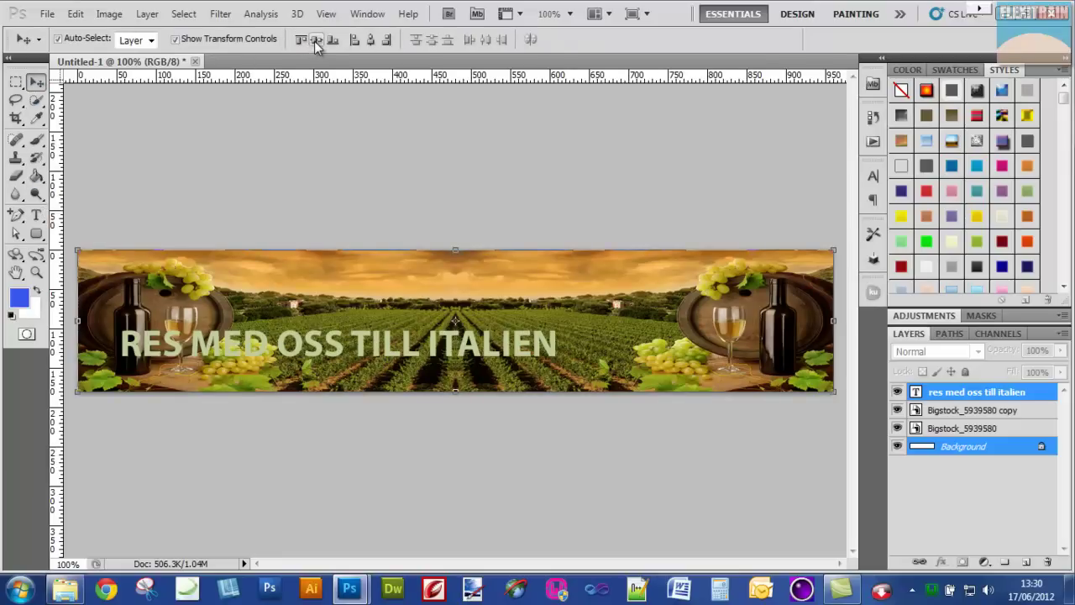
click(316, 42)
click(369, 41)
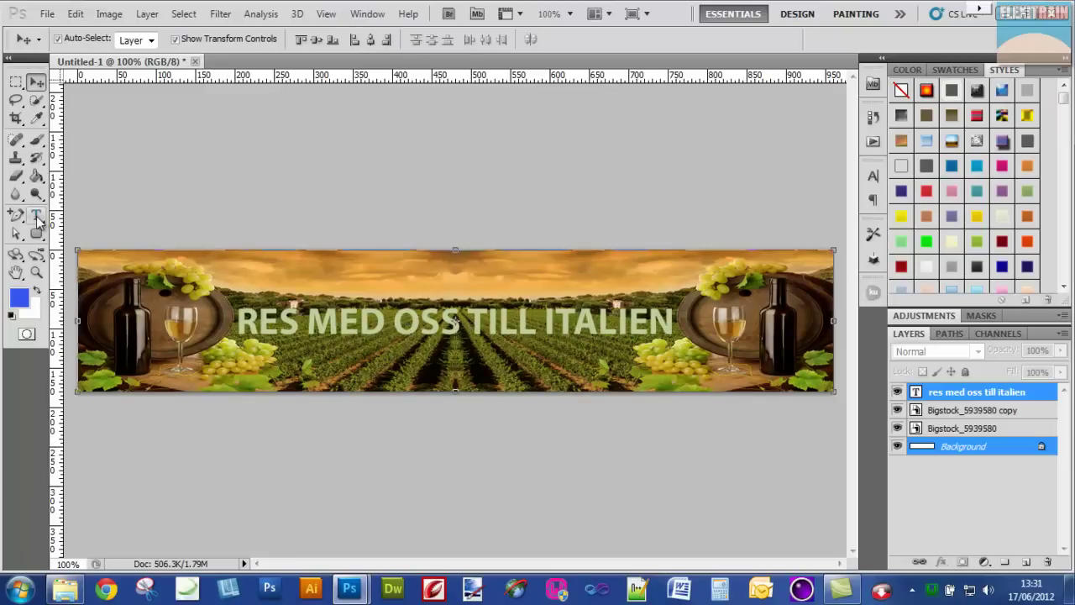
click(944, 395)
- Add a Gradient Overlay with a green right stop and a new white middle stop
click(941, 561)
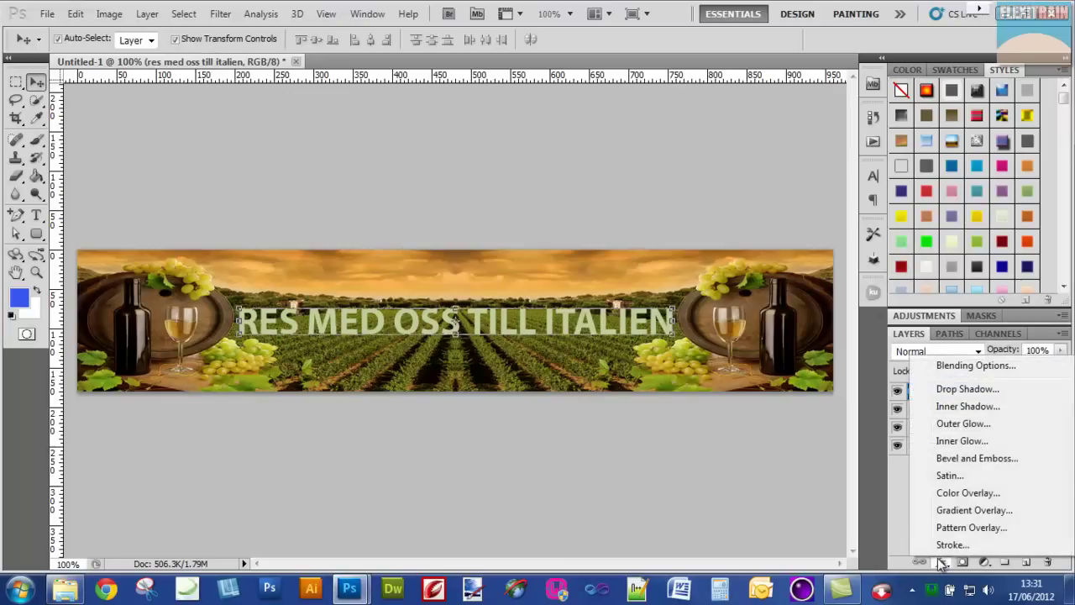
click(956, 512)
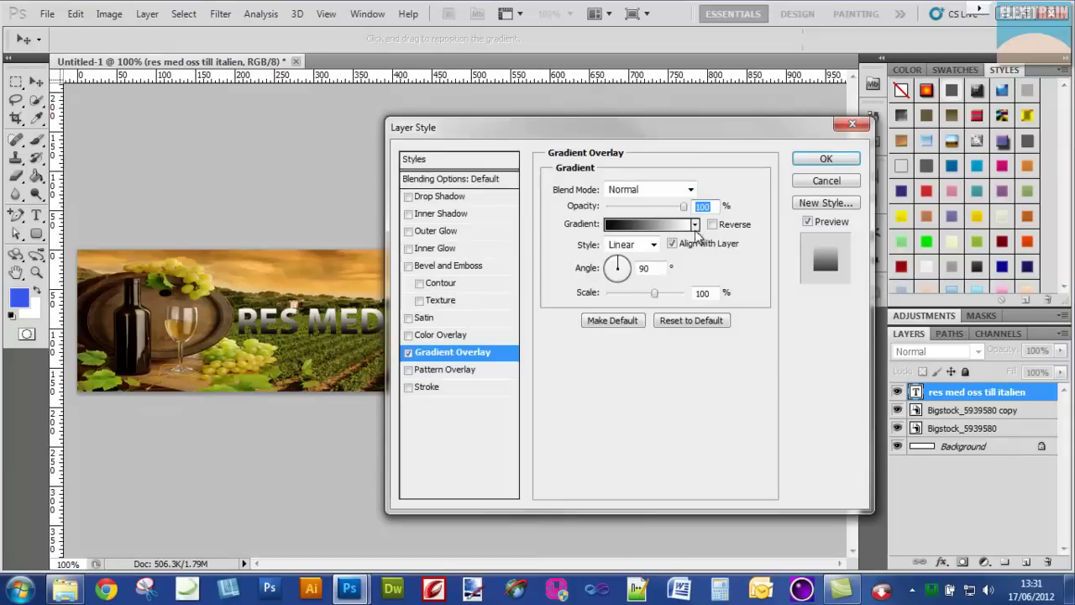
click(672, 225)
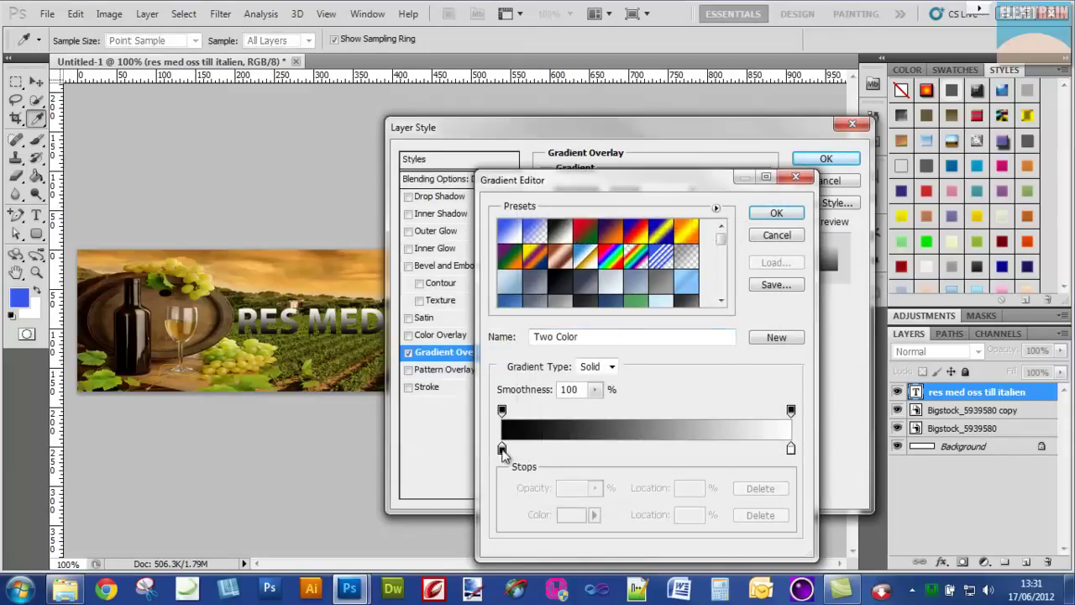
click(790, 449)
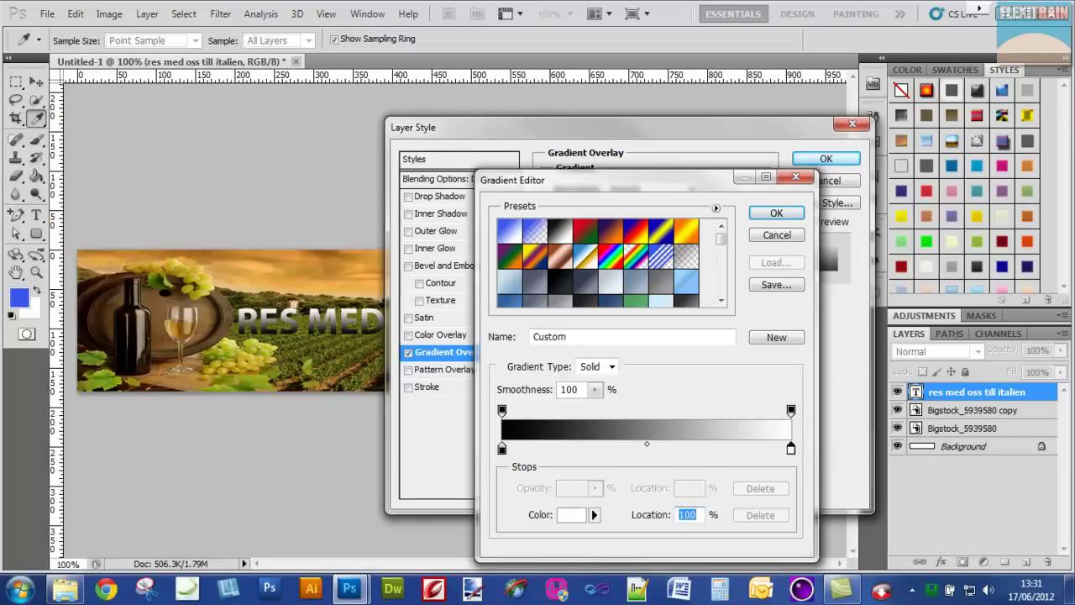
click(353, 369)
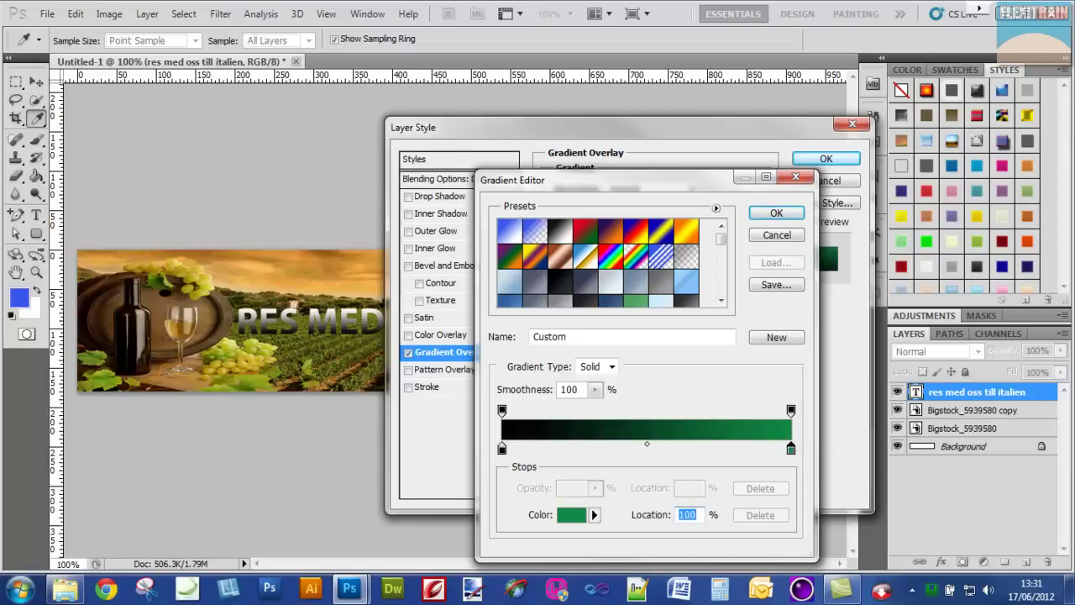
click(646, 444)
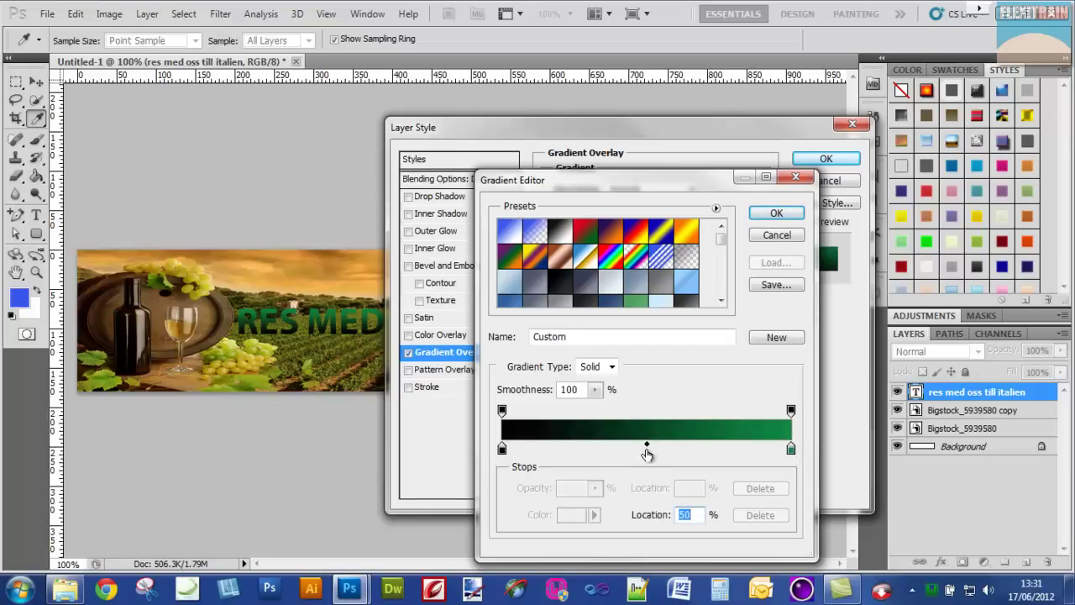
click(647, 450)
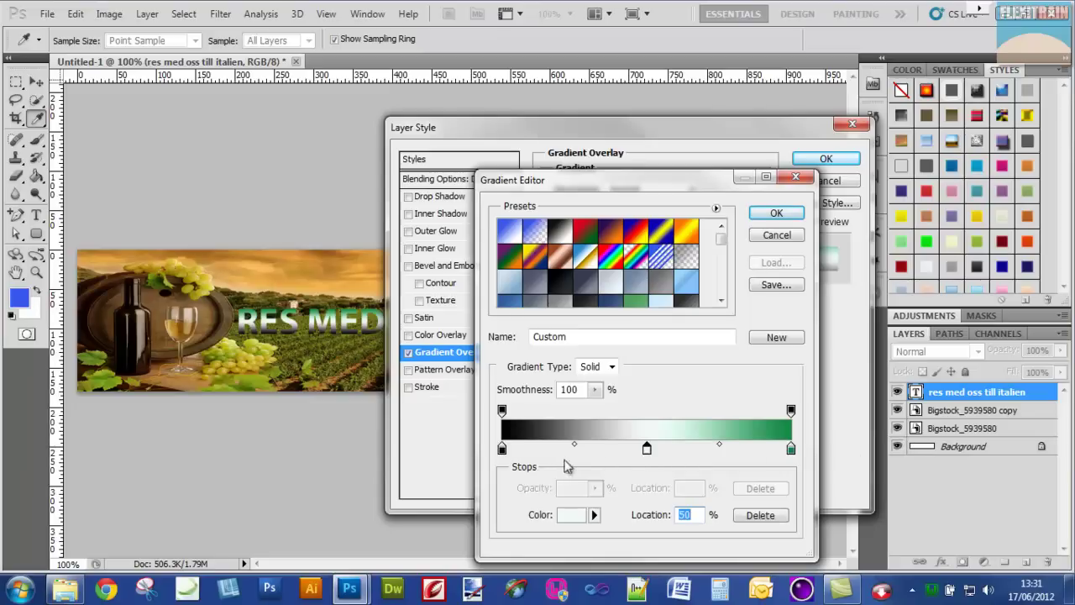
- Set the gradient's left stop to pink f4787e and accept the gradient
click(503, 449)
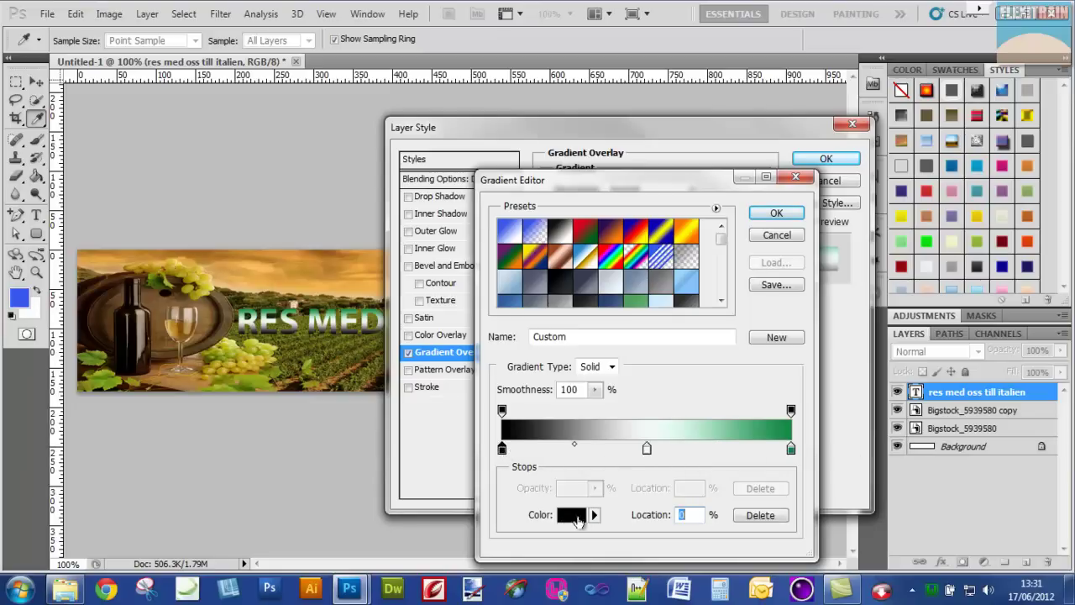
click(579, 517)
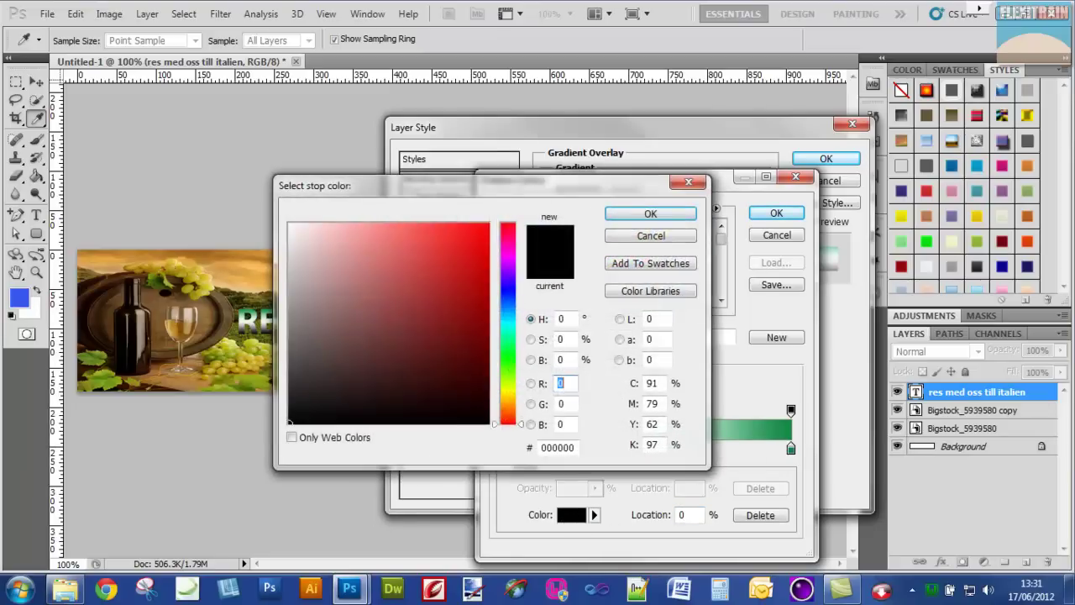
click(389, 231)
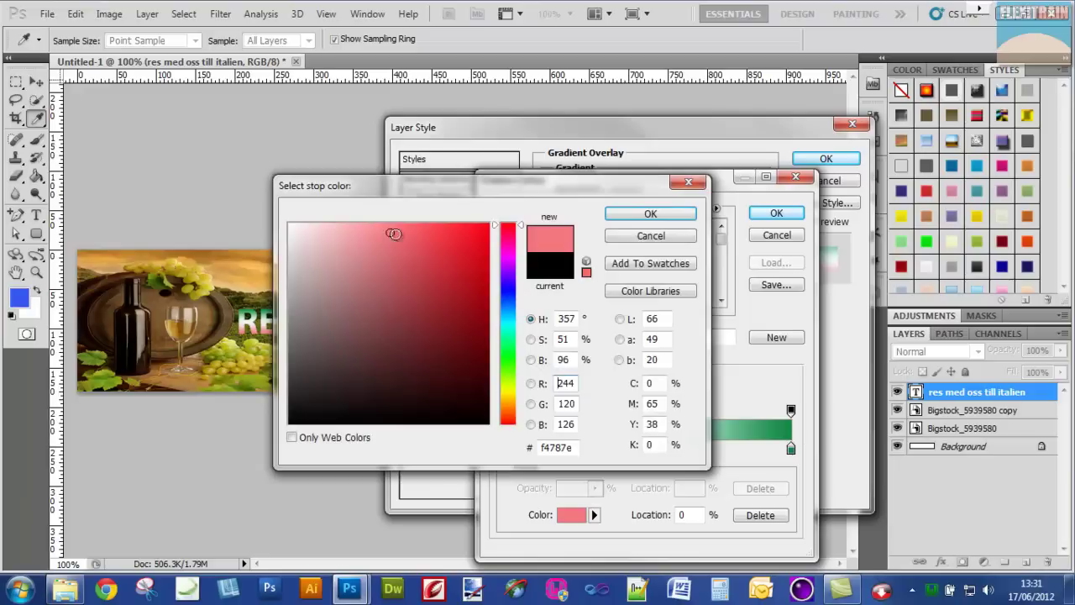
click(652, 215)
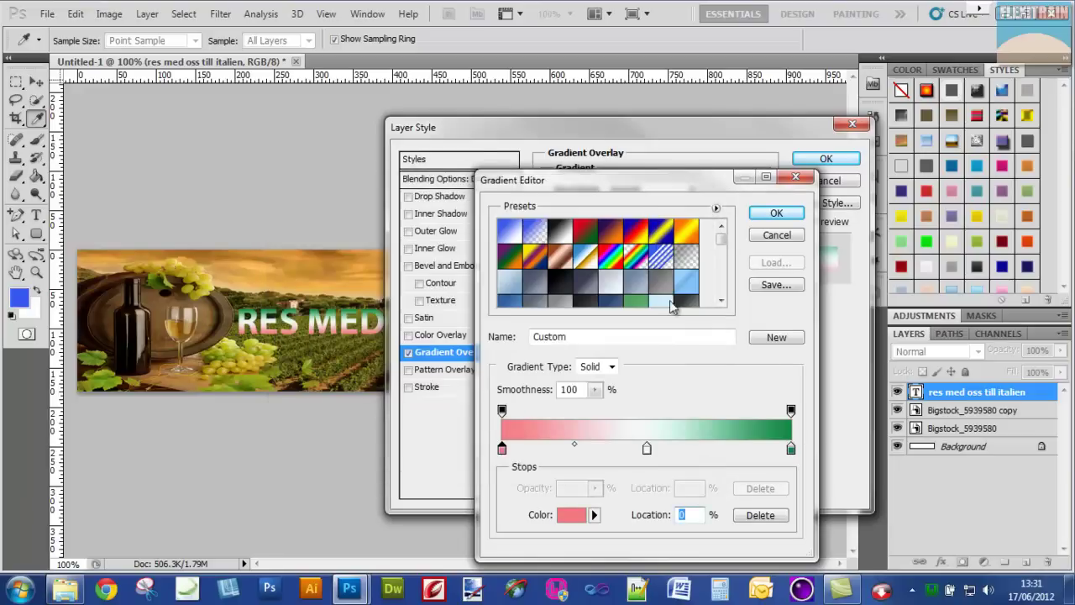
click(785, 214)
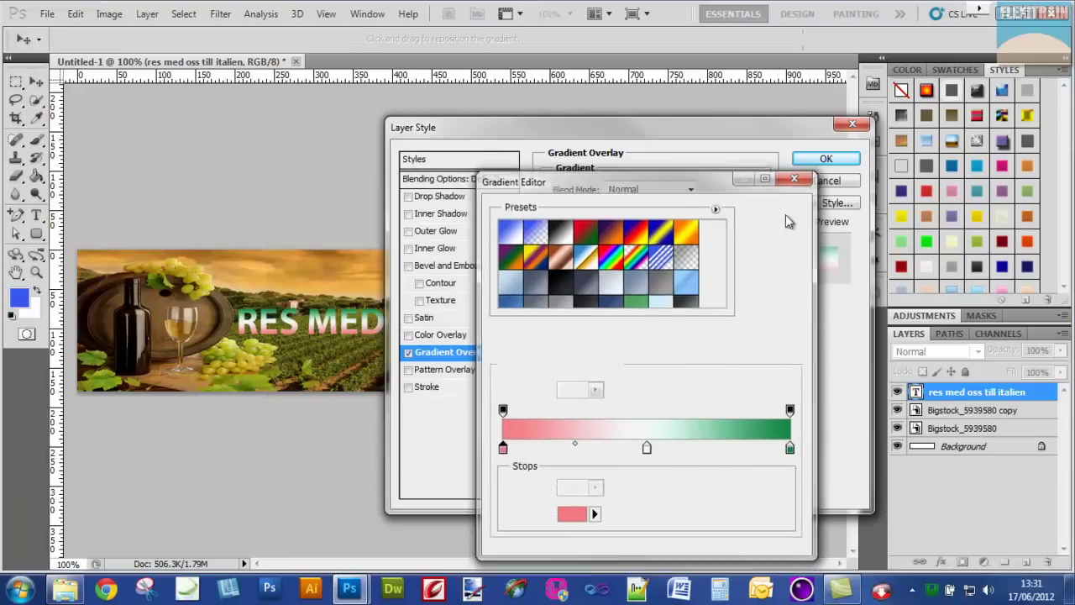
- Enable a 2 px Stroke on the title, initially coloured white
click(429, 386)
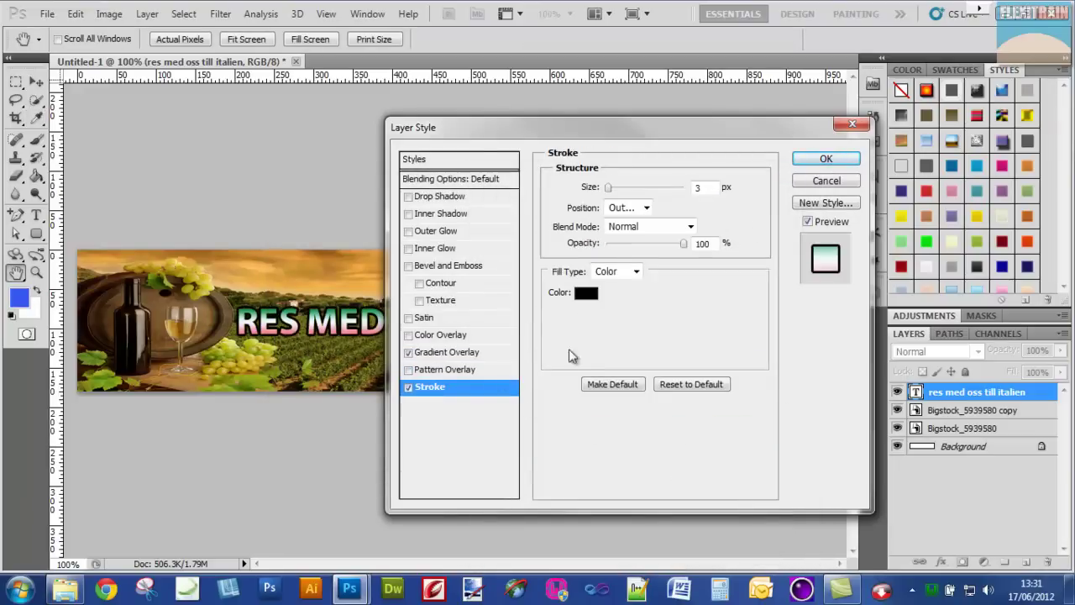
click(585, 294)
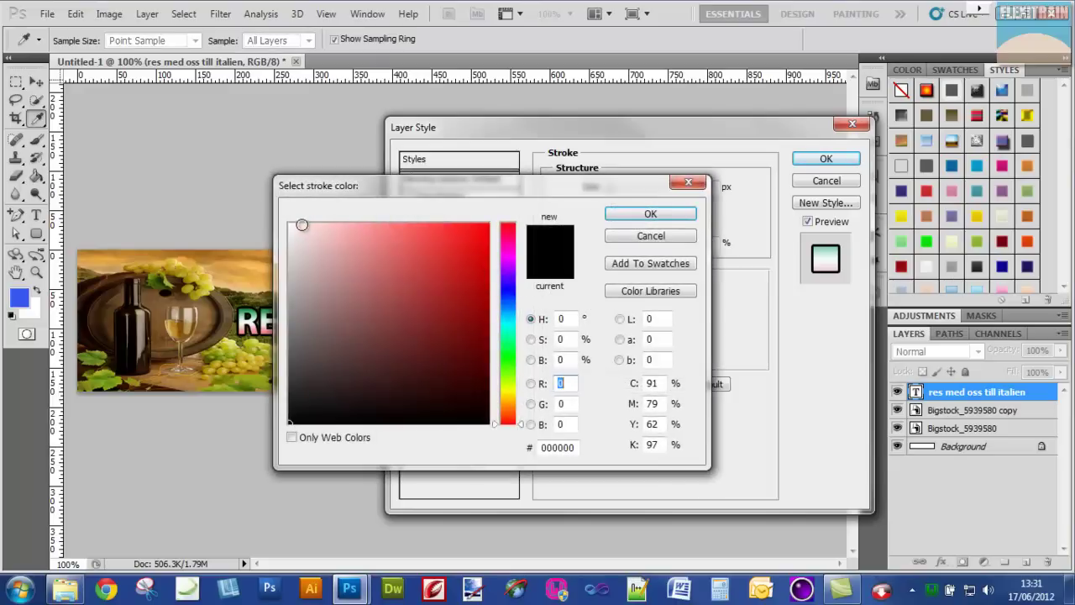
click(293, 224)
click(289, 221)
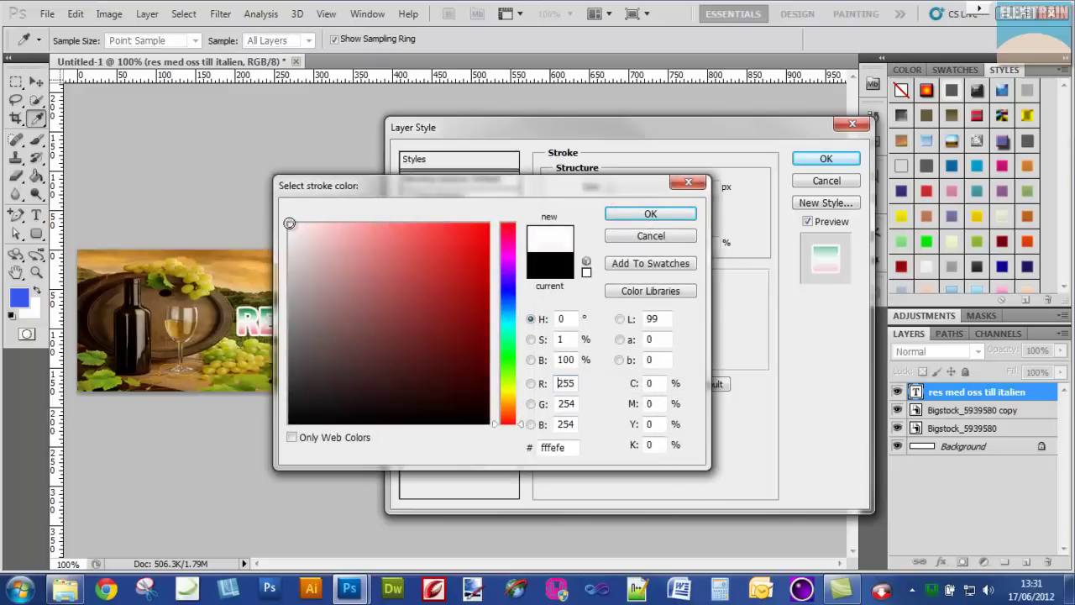
click(650, 213)
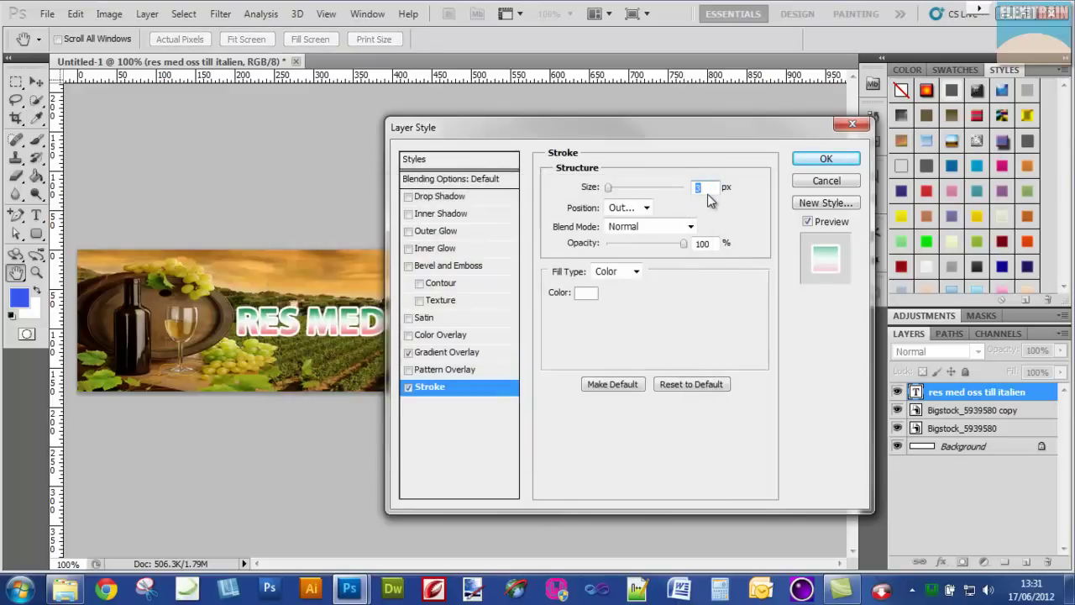
text(1)
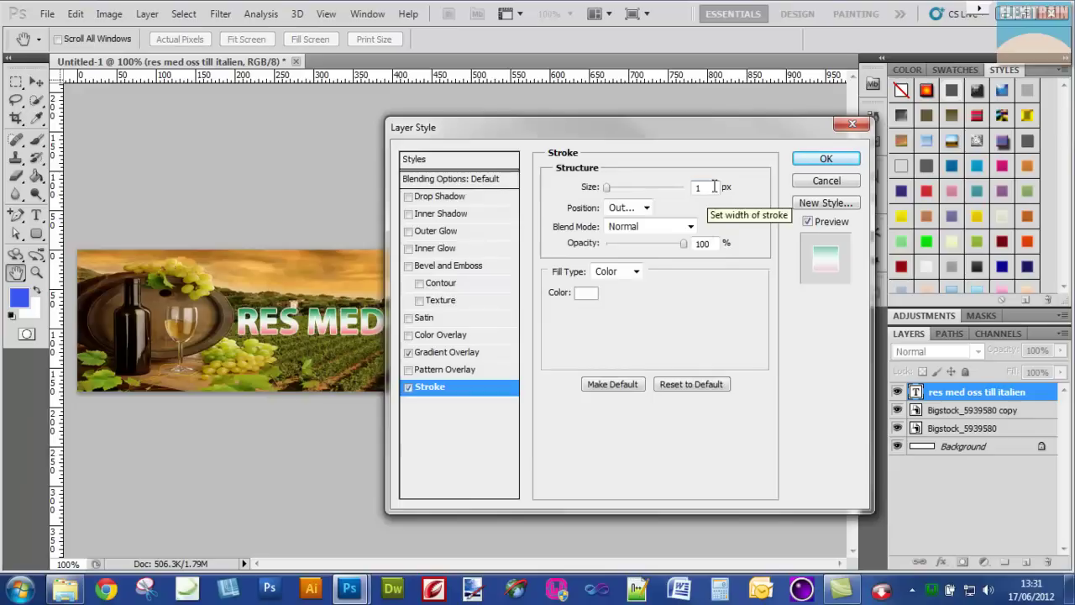
drag(714, 186, 679, 195)
text(2)
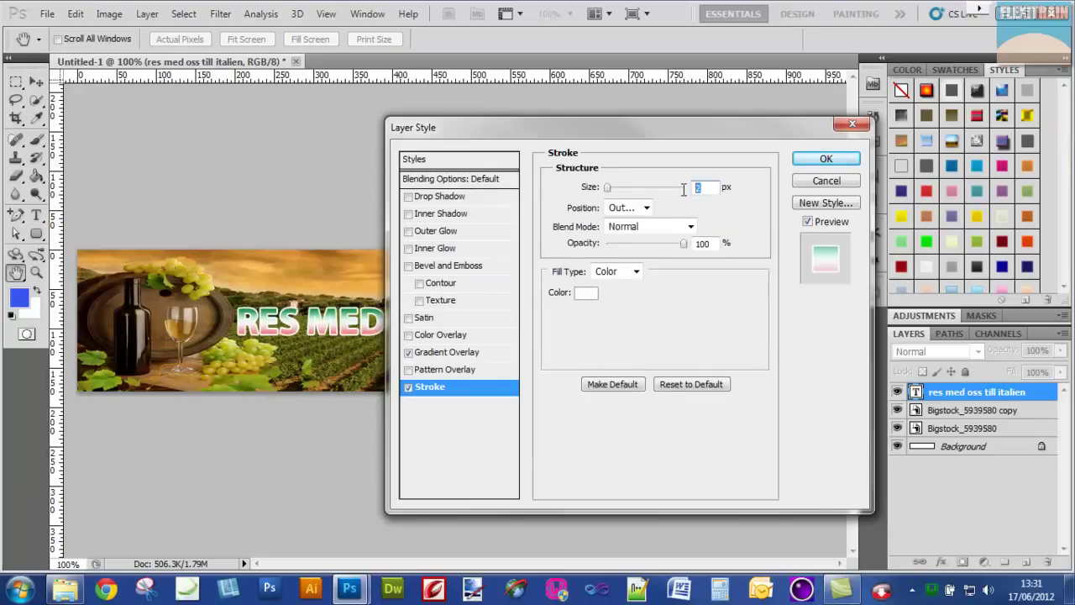
- Change the stroke colour to dark grey 3f3c3c and apply both effects
click(585, 293)
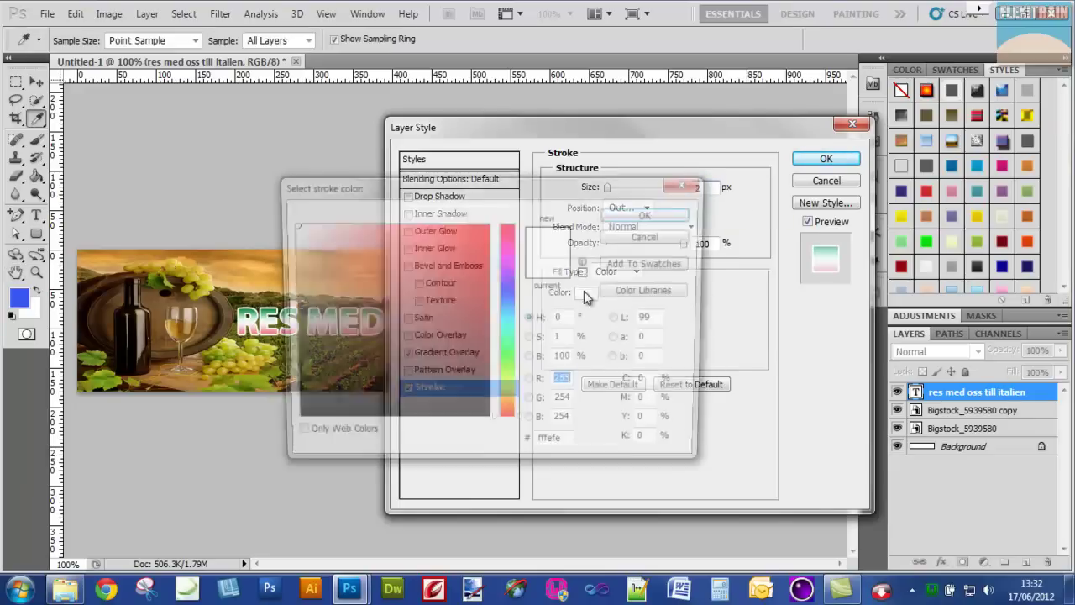
click(291, 283)
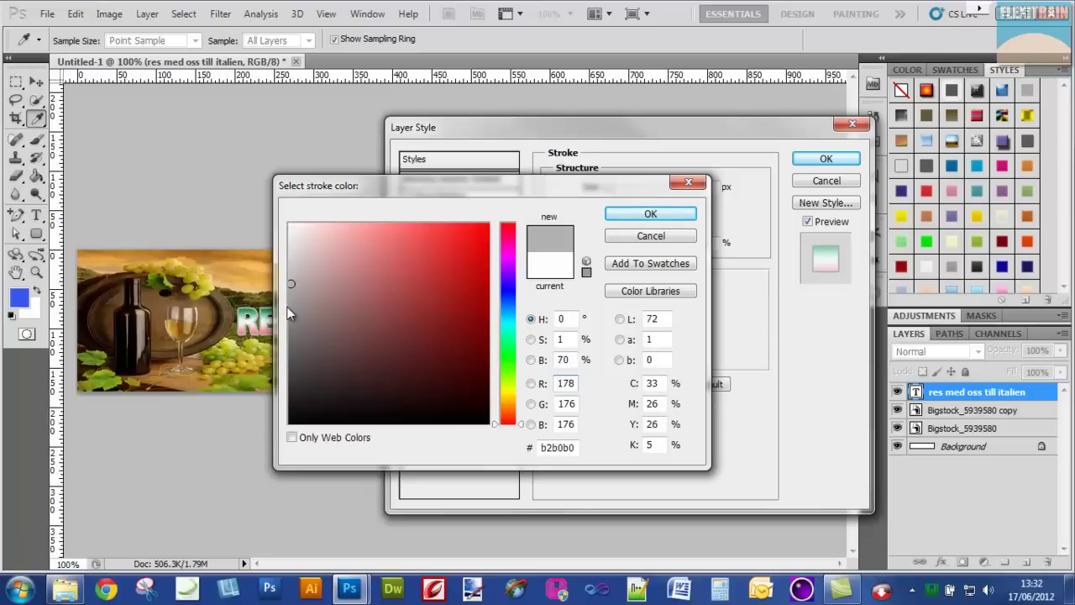
click(290, 355)
click(292, 369)
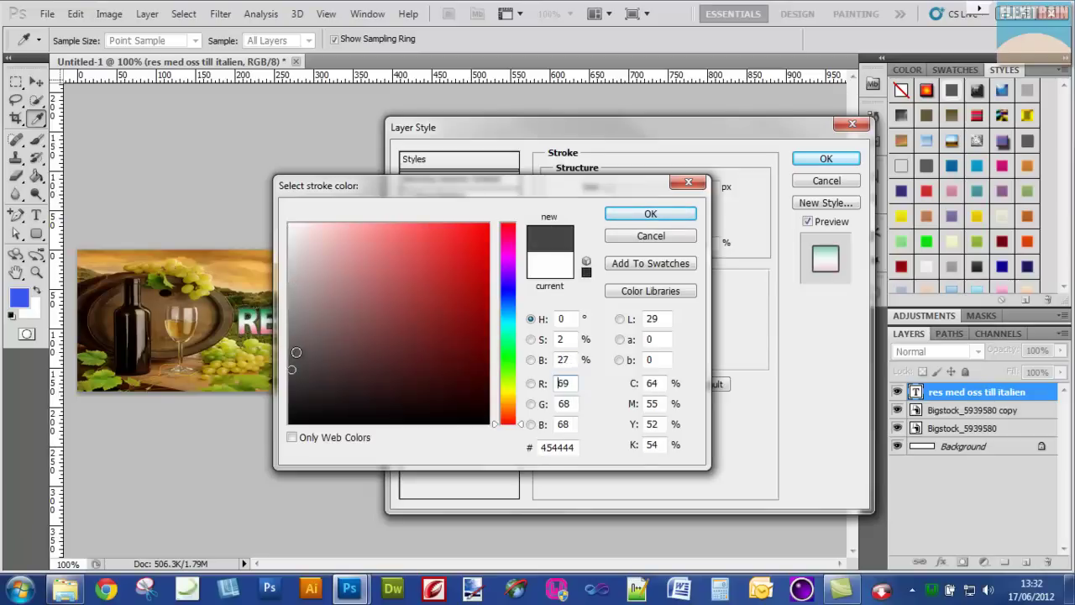
click(295, 372)
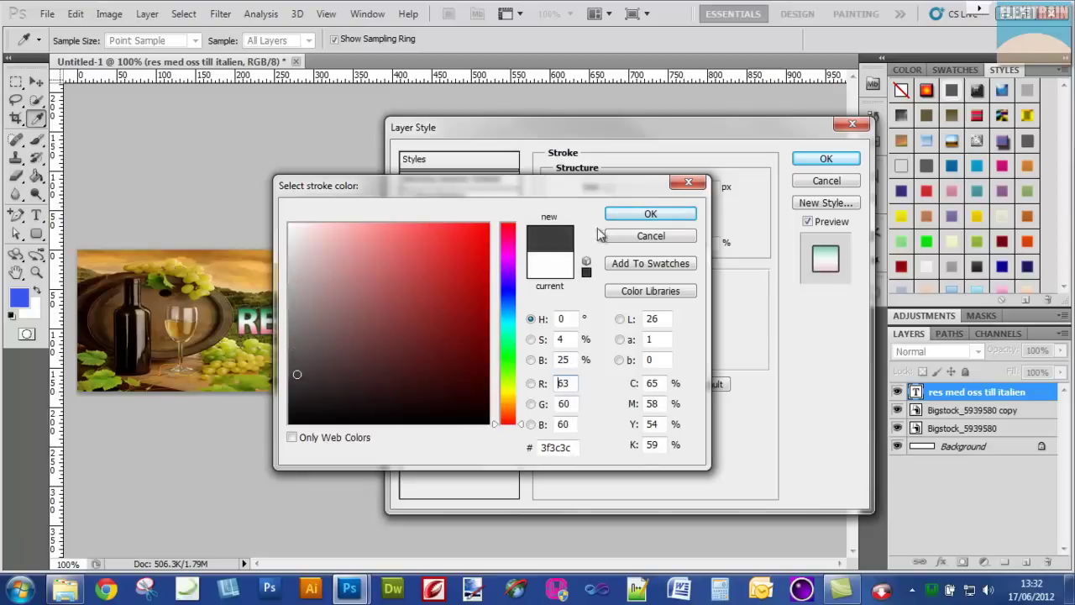
click(650, 213)
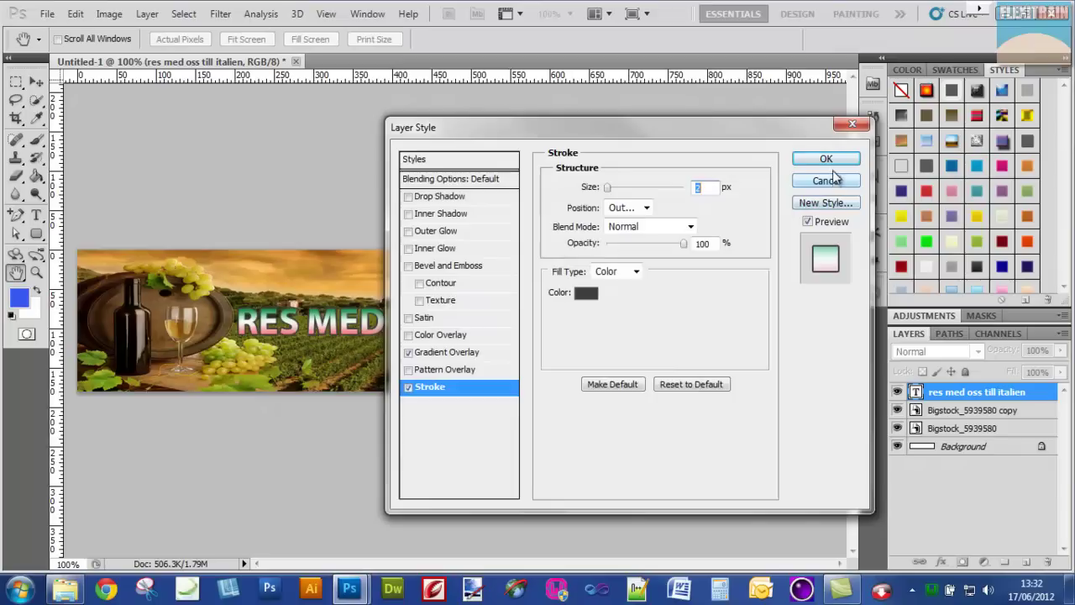
click(818, 159)
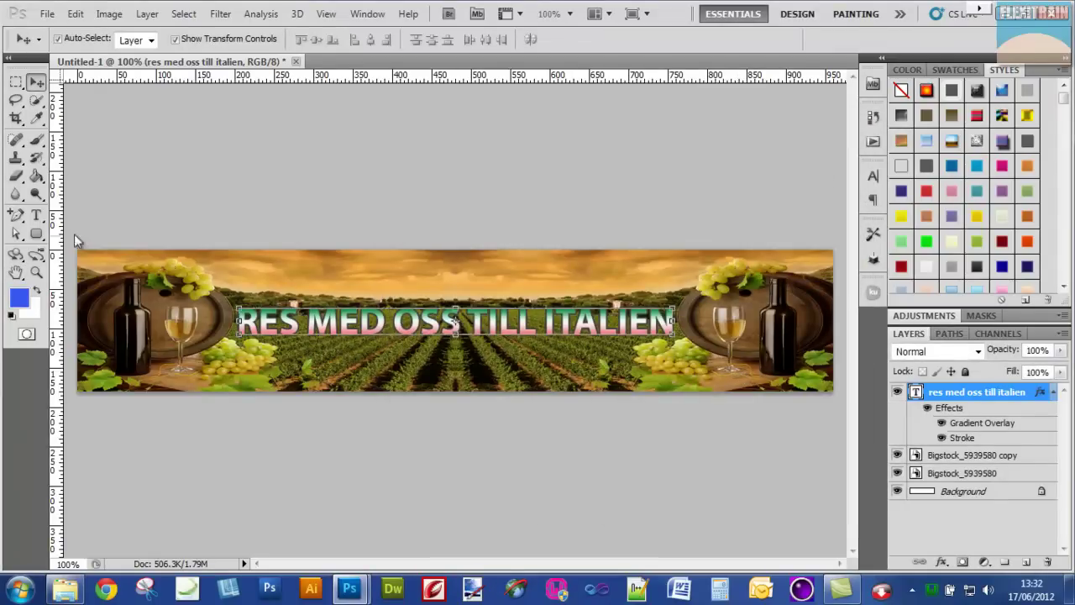
- Start a text line below the title in white Myriad Pro Bold, 24 pt
click(36, 215)
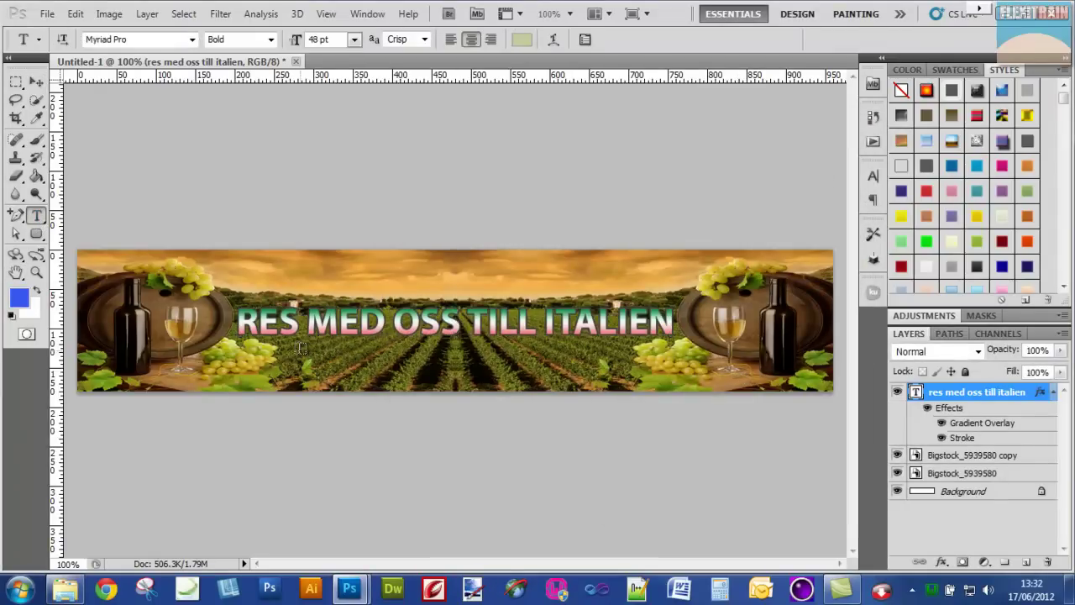
click(300, 356)
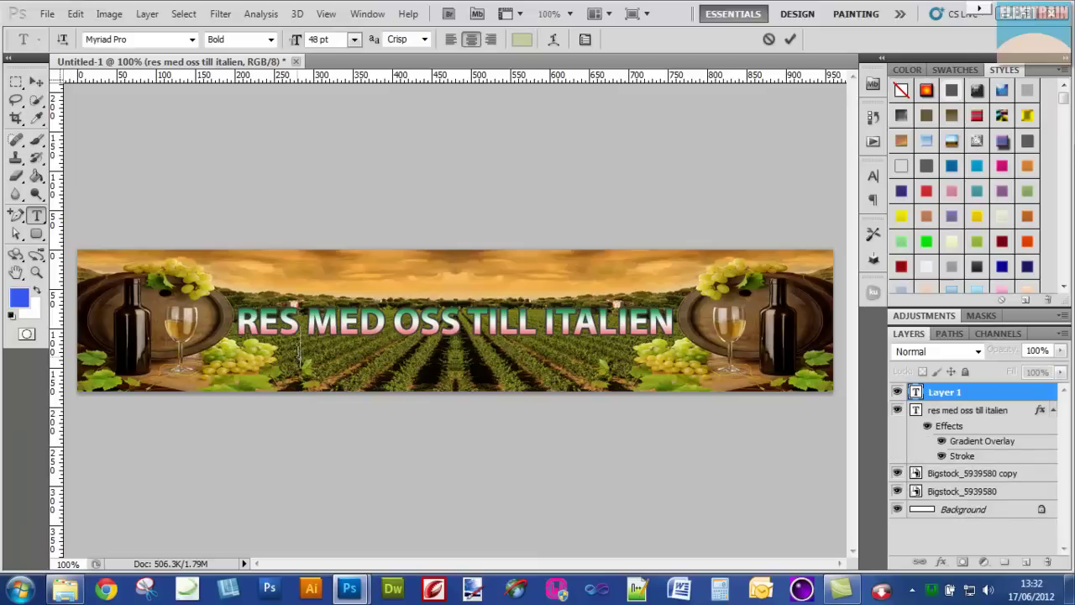
click(147, 39)
text(Ar)
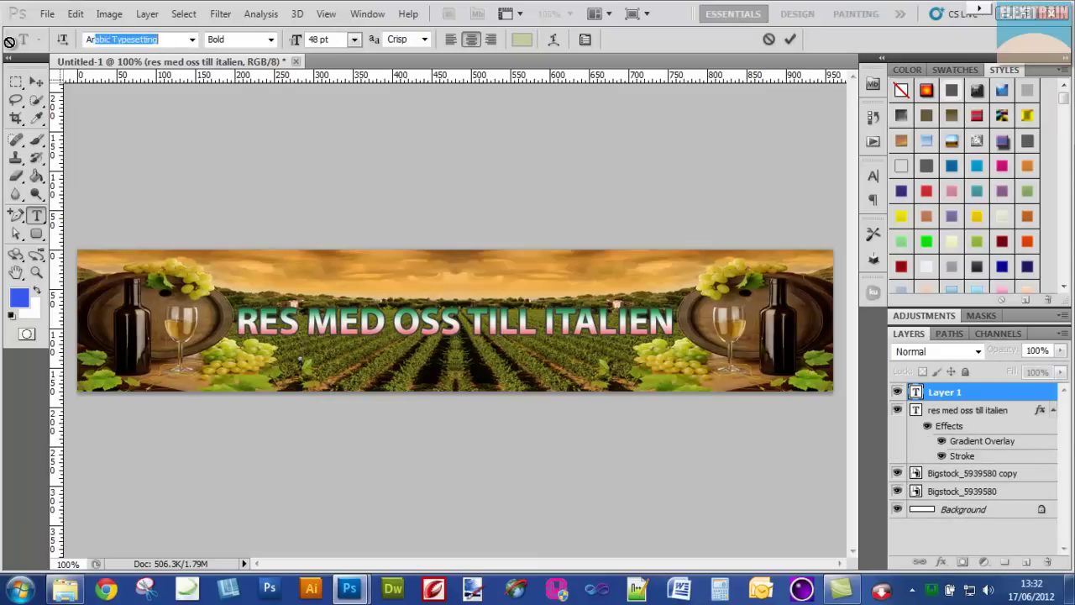
text(ial)
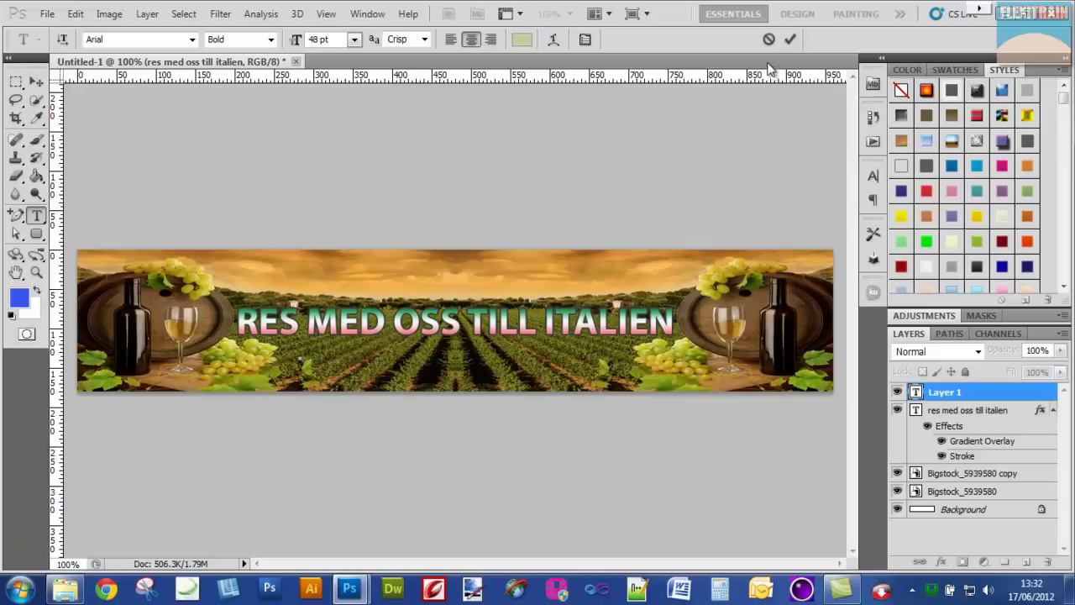
click(354, 40)
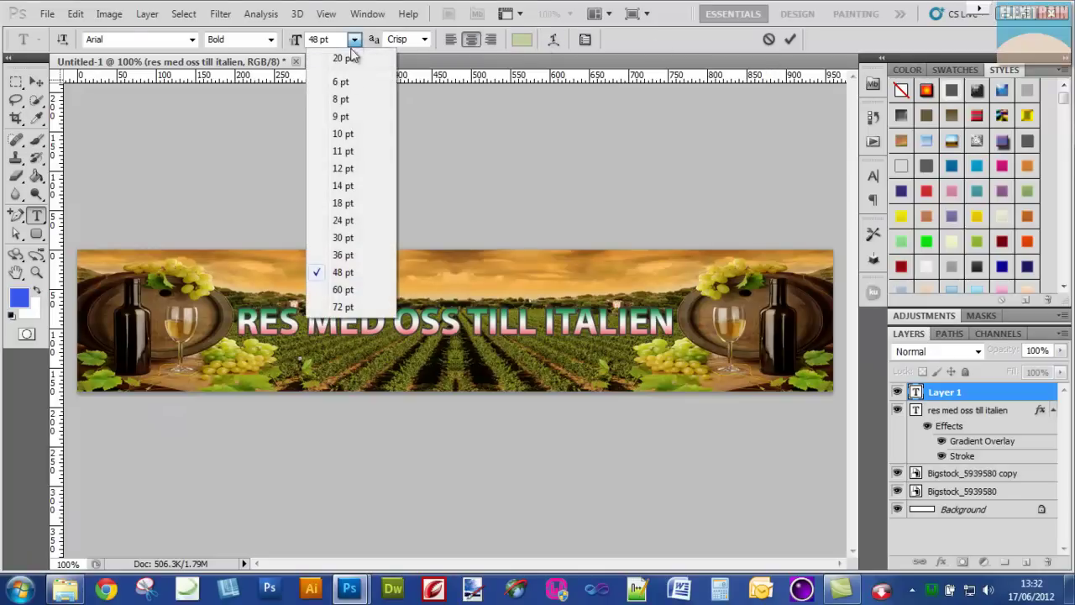
click(348, 220)
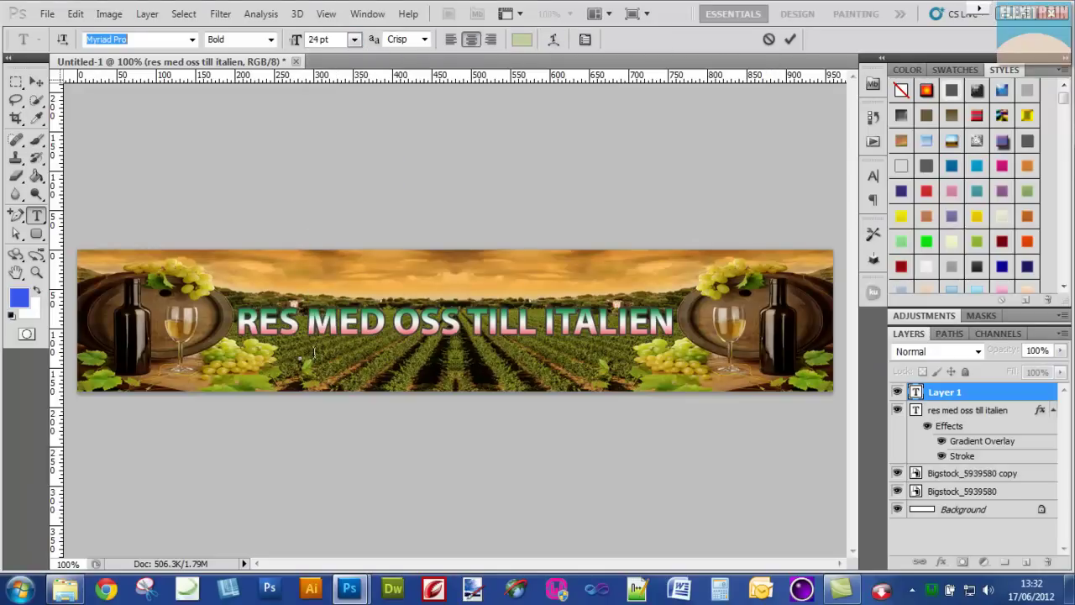
click(529, 40)
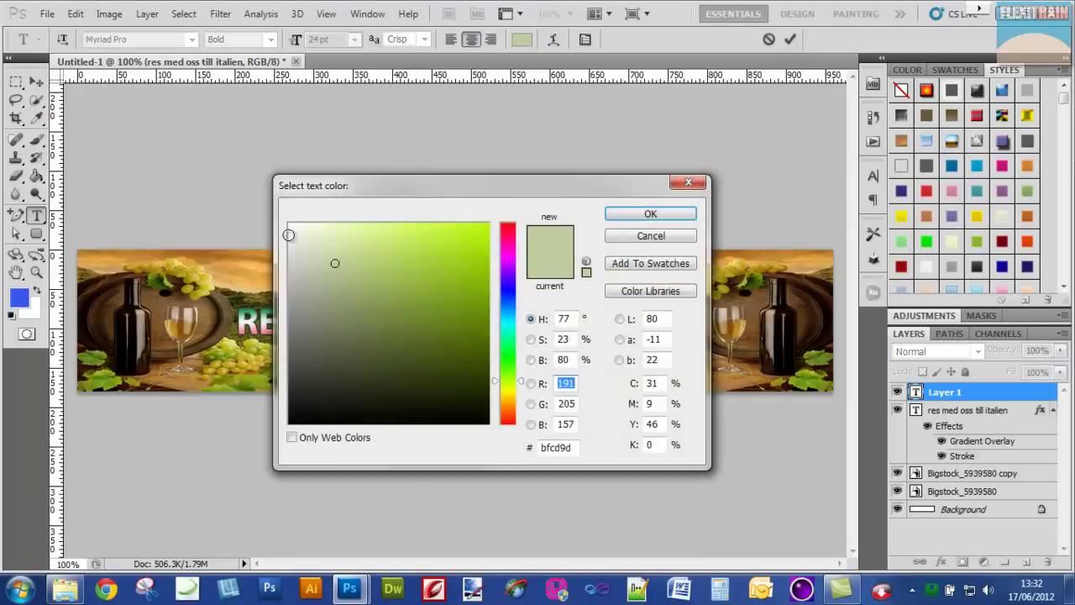
click(292, 227)
click(650, 214)
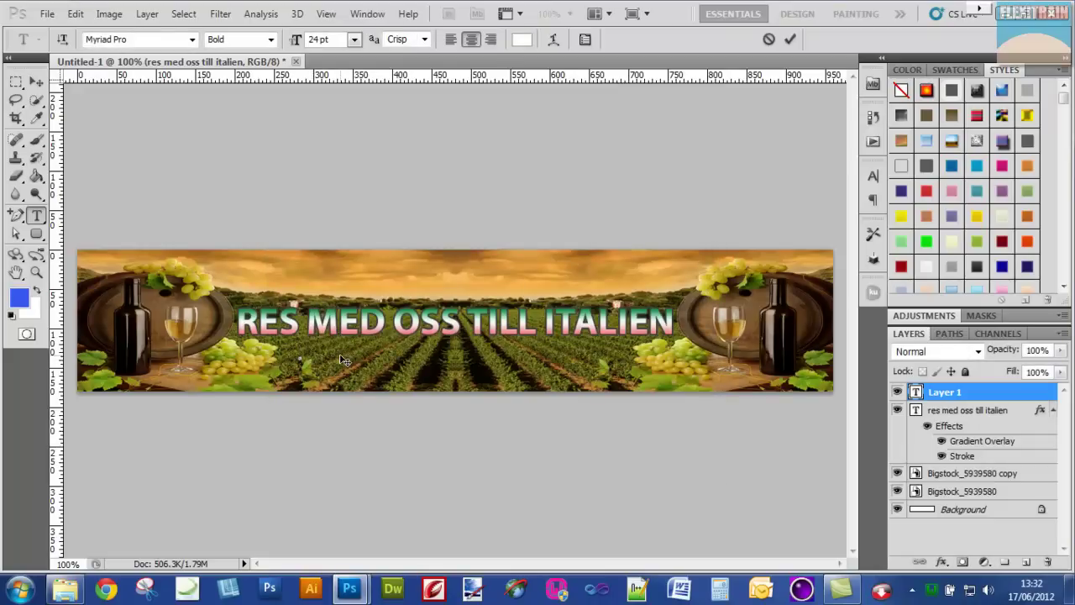
- Type the subtitle 'MED UTSOKTA VINER OCH GOD MAT'
text(MED)
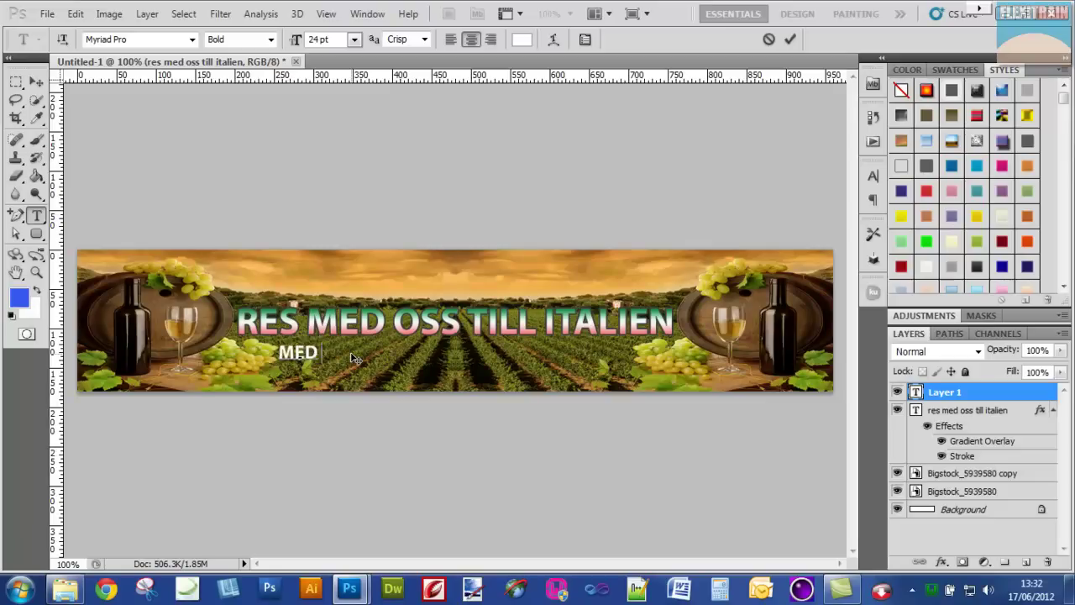
text( UTS)
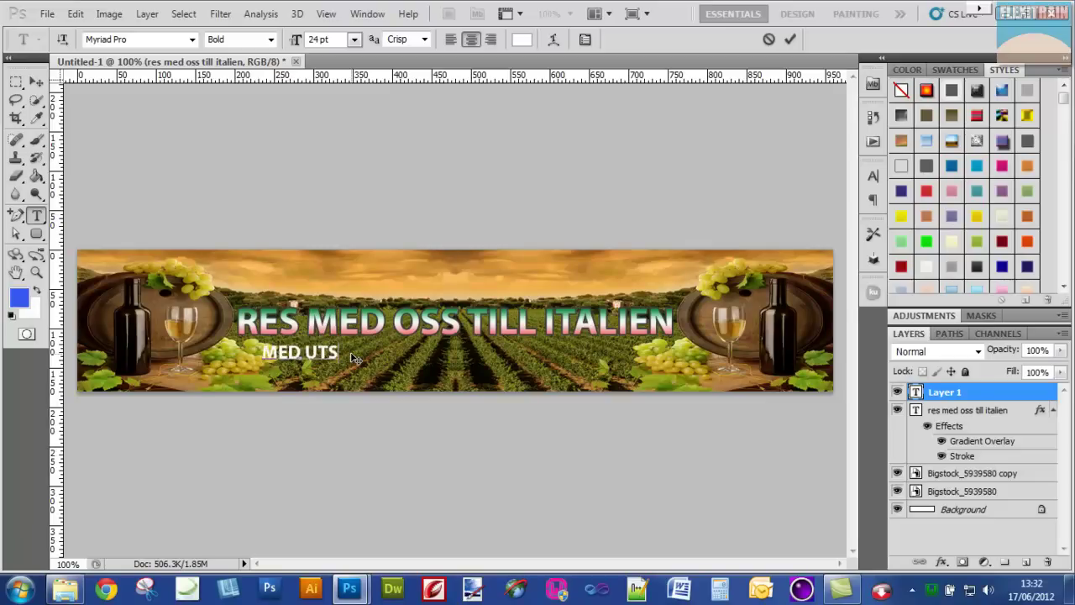
text(OKT)
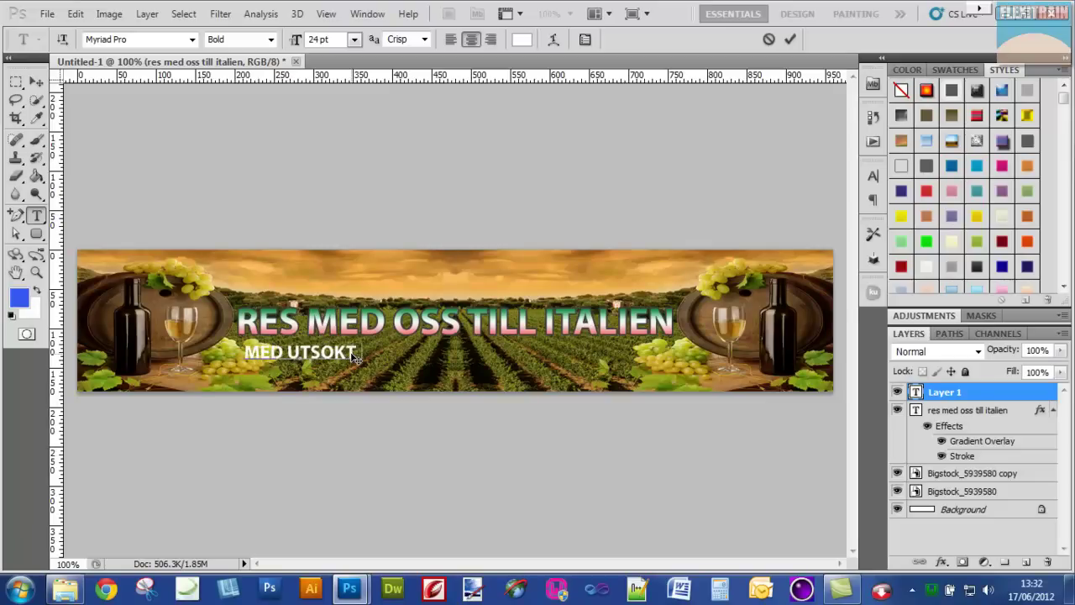
text(A VIN)
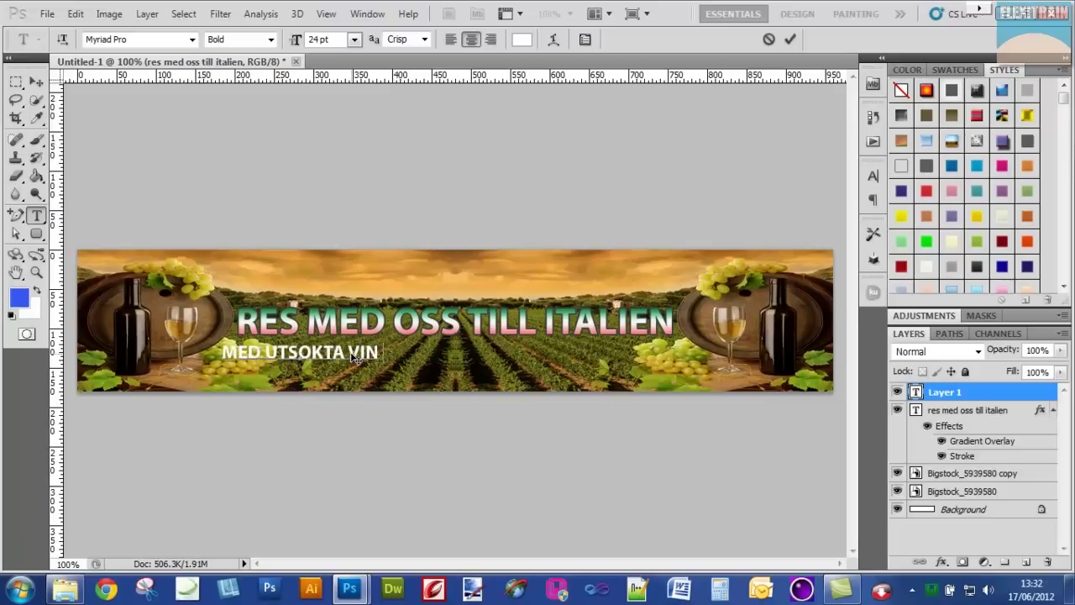
text(ER OCH)
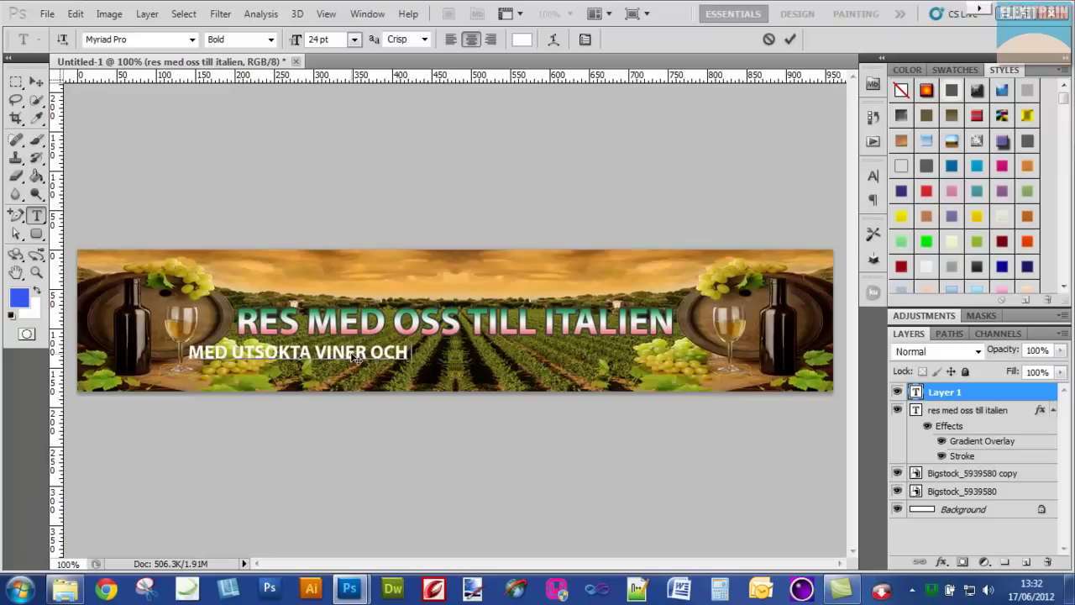
text(GOD MAT)
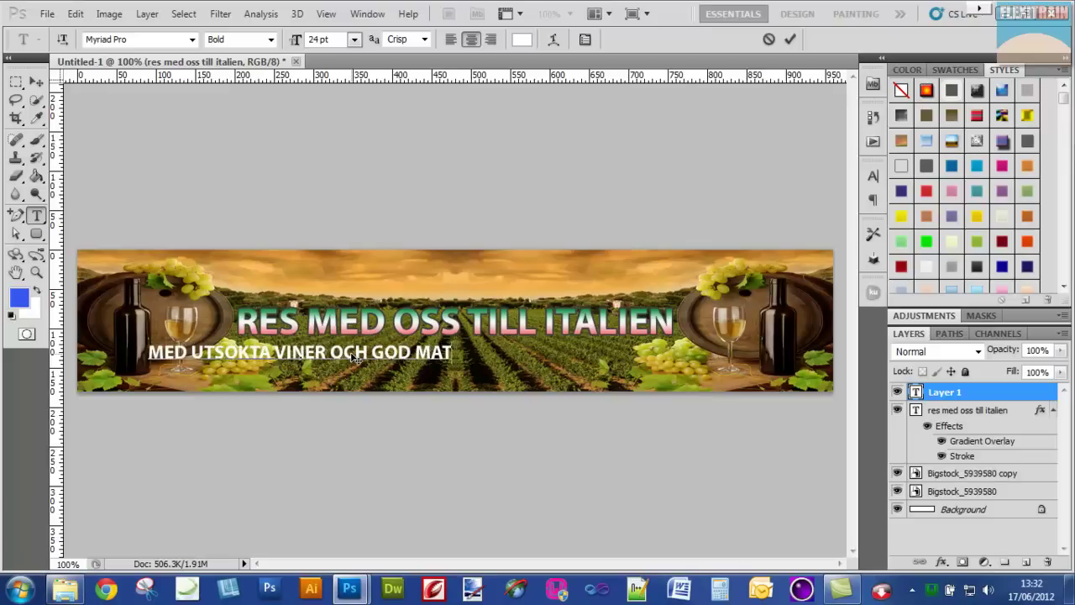
- Commit the subtitle and align it to the Background's vertical and horizontal centres
click(789, 40)
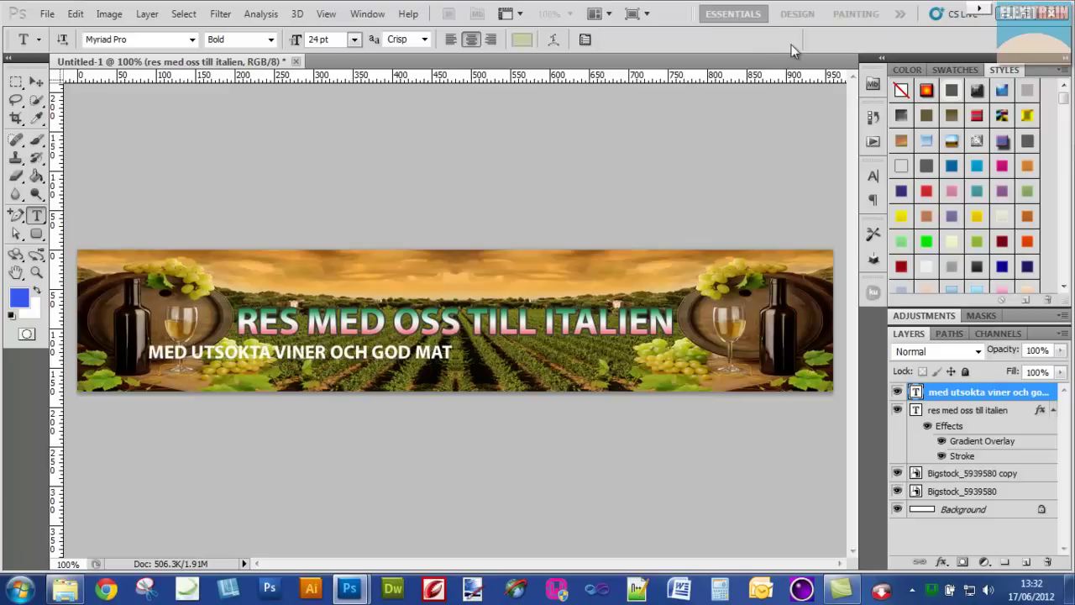
click(980, 516)
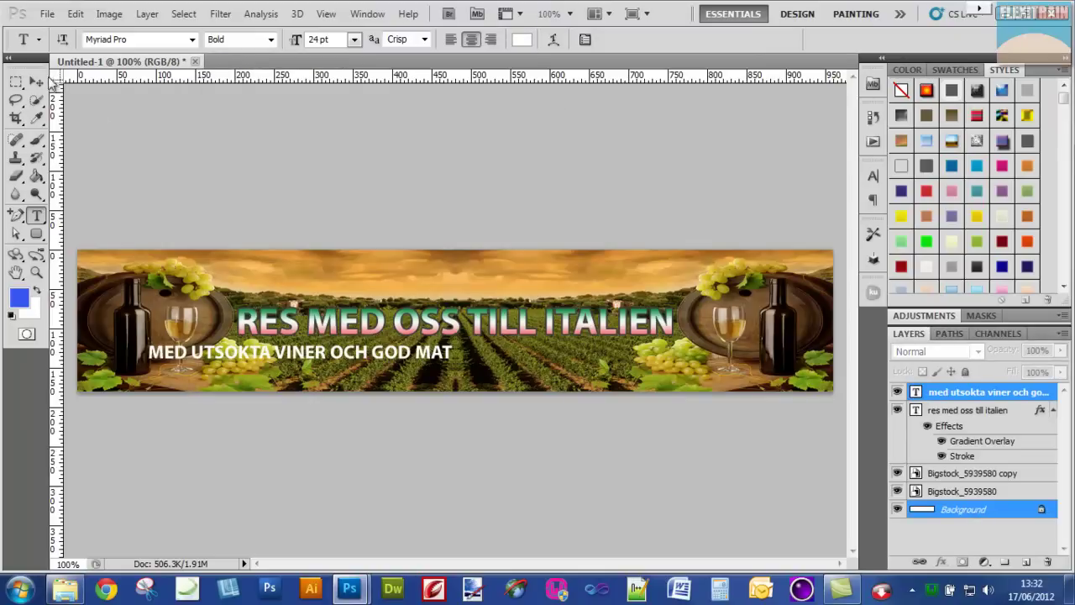
click(36, 81)
click(301, 40)
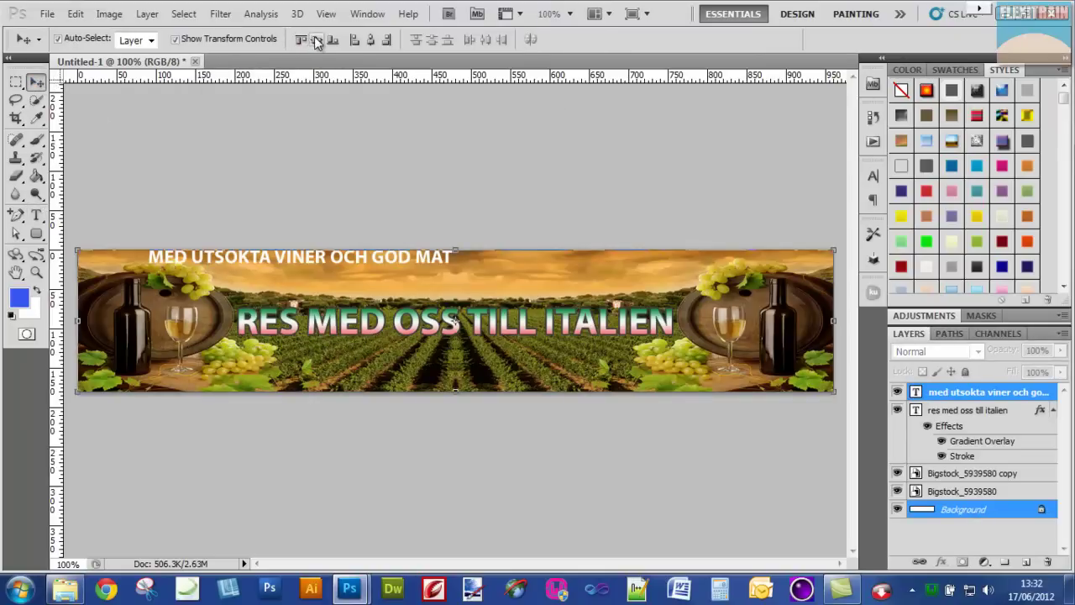
click(369, 41)
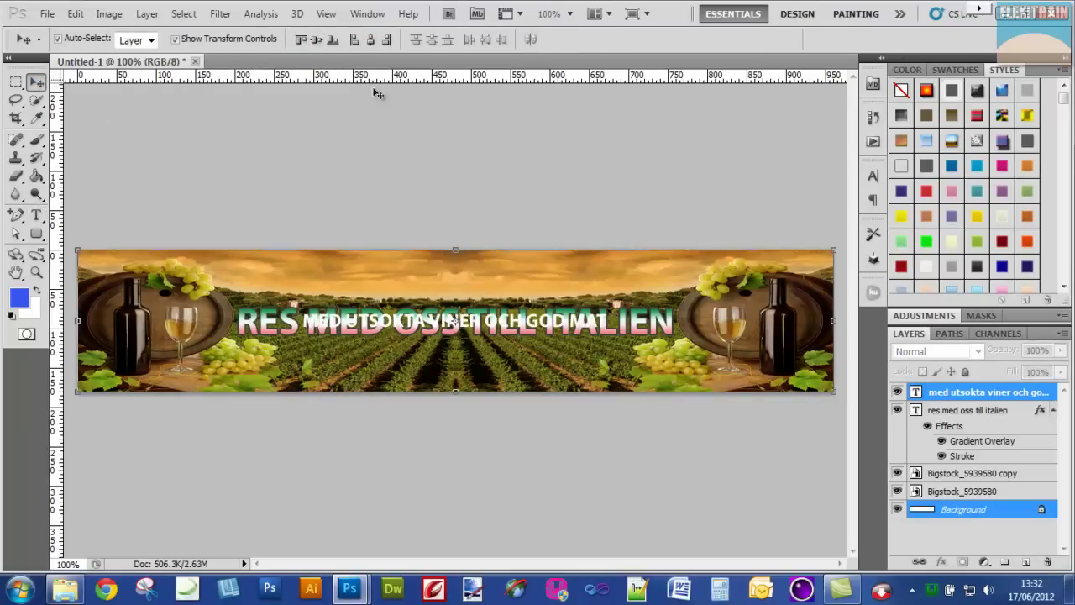
- Nudge the subtitle with arrow keys to sit just below the title
click(997, 394)
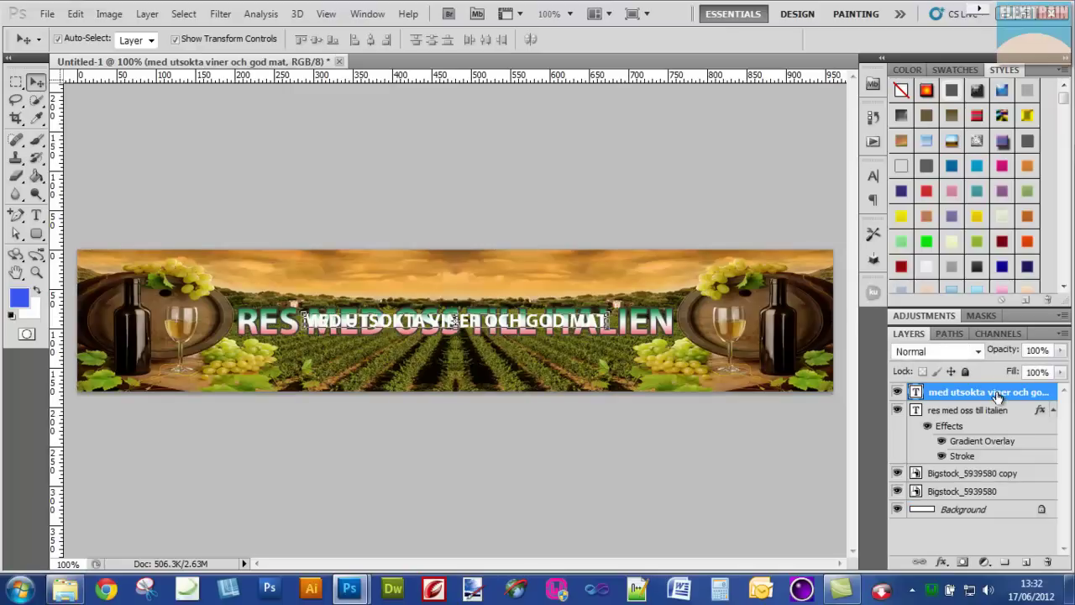
key(Down)
key(Down)
key(Down)
key(Down)
key(Down)
key(Down)
key(Down)
key(Down)
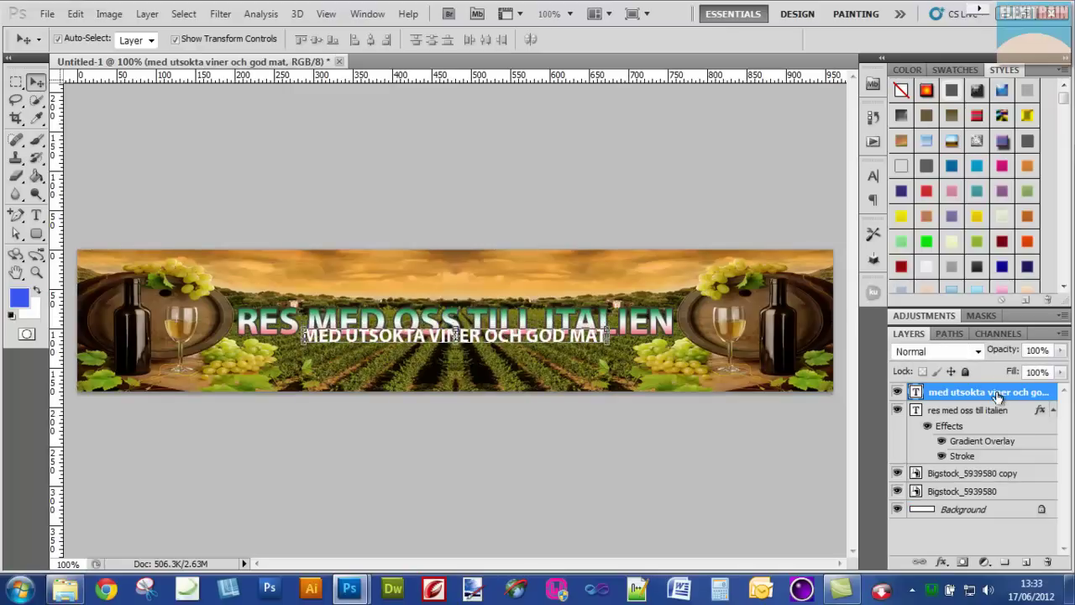
key(Down)
key(Down)
key(Down)
key(Down)
key(Down)
key(Down)
key(Down)
key(Down)
key(Down)
key(Down)
key(Down)
key(Down)
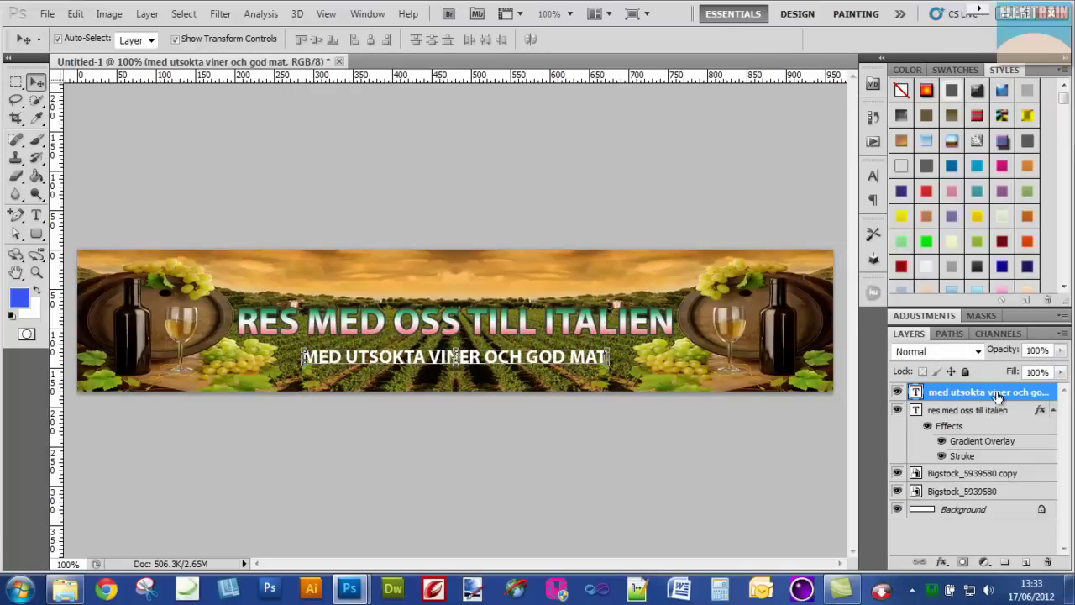
key(Down)
key(Down)
key(Down)
key(Down)
key(Down)
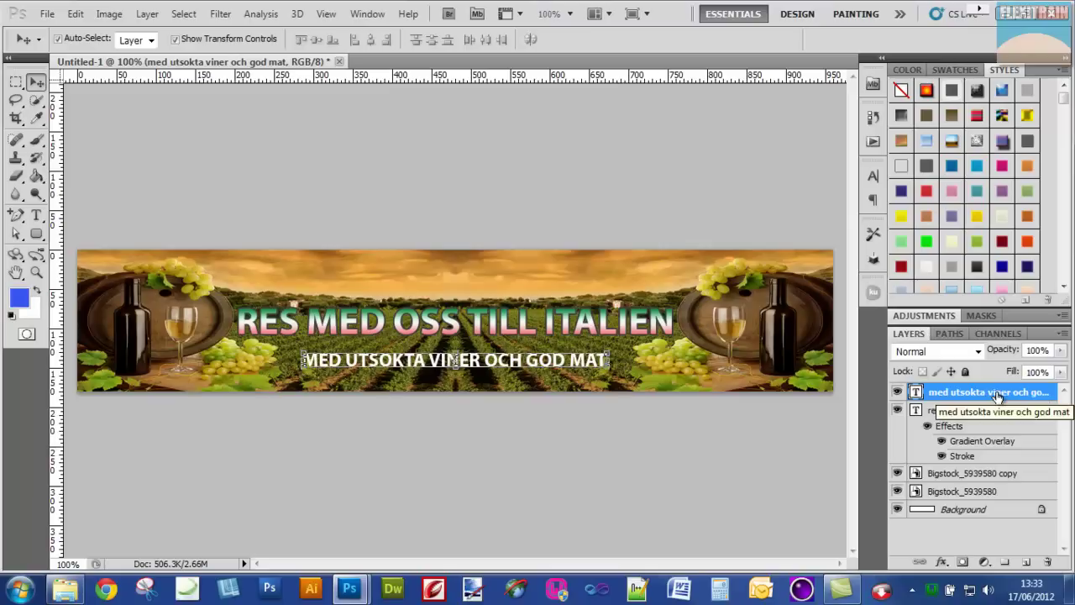
key(Up)
key(Up)
key(Up)
key(Up)
key(Up)
key(Up)
key(Up)
key(Up)
key(Up)
key(Up)
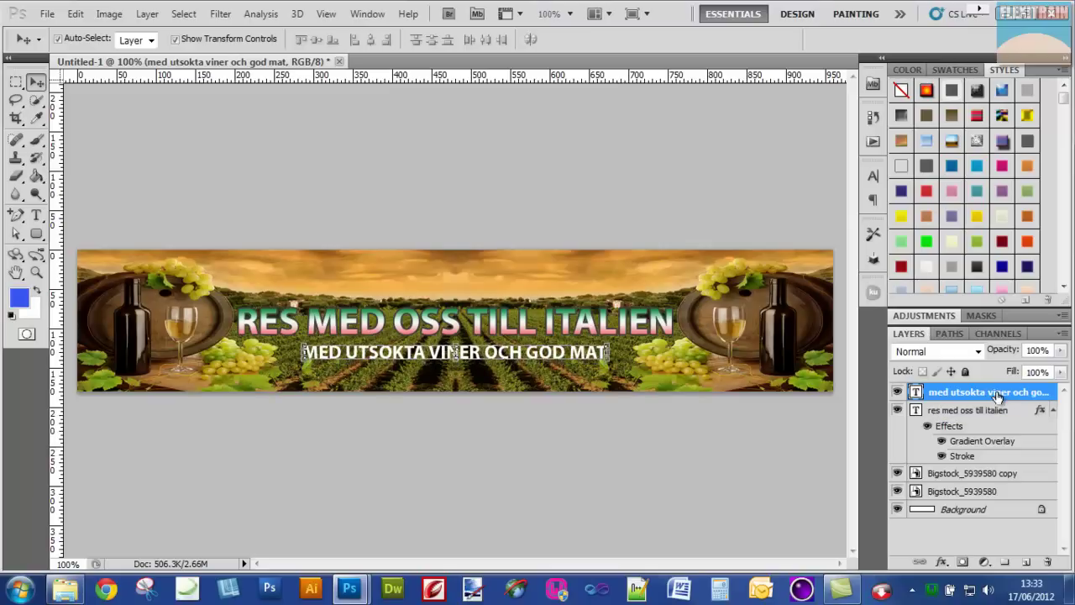
key(Up)
key(Up)
key(Up)
key(Up)
key(Up)
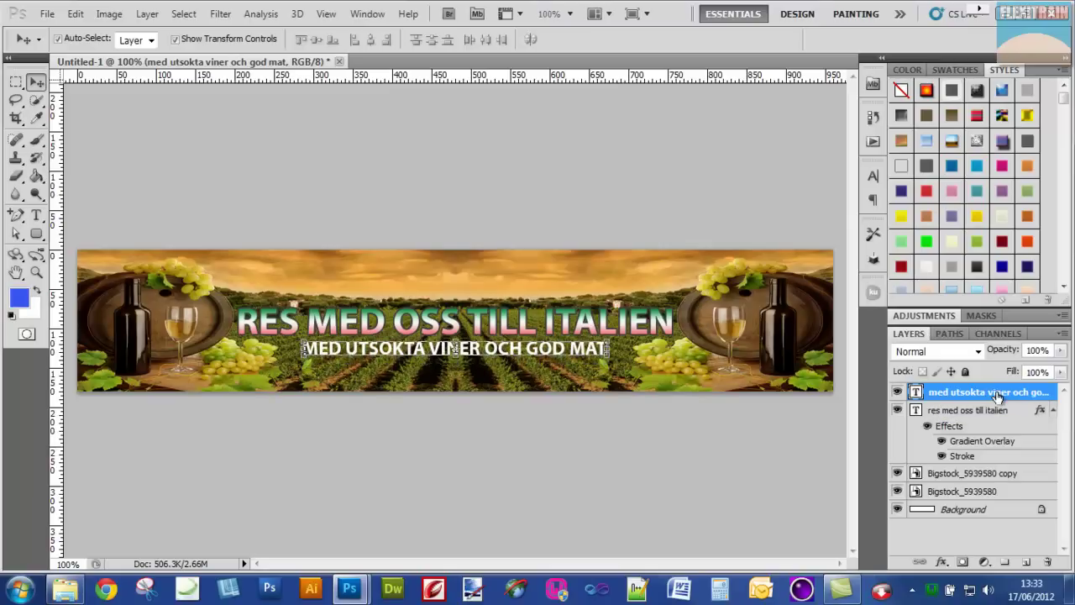
- Turn off All Caps and apply Faux Bold and Faux Italic to the subtitle
click(874, 175)
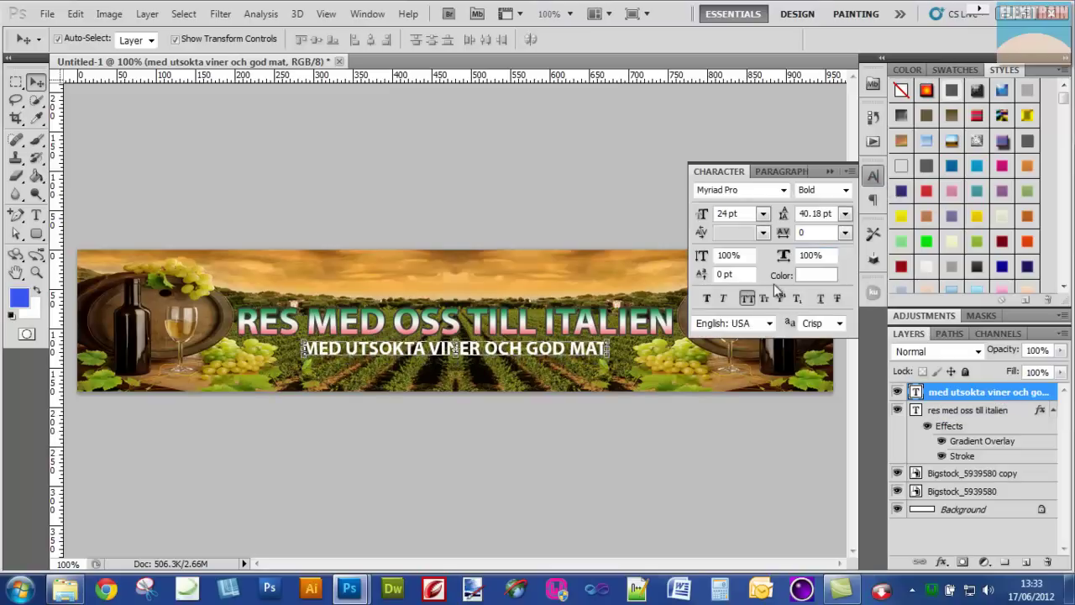
click(746, 298)
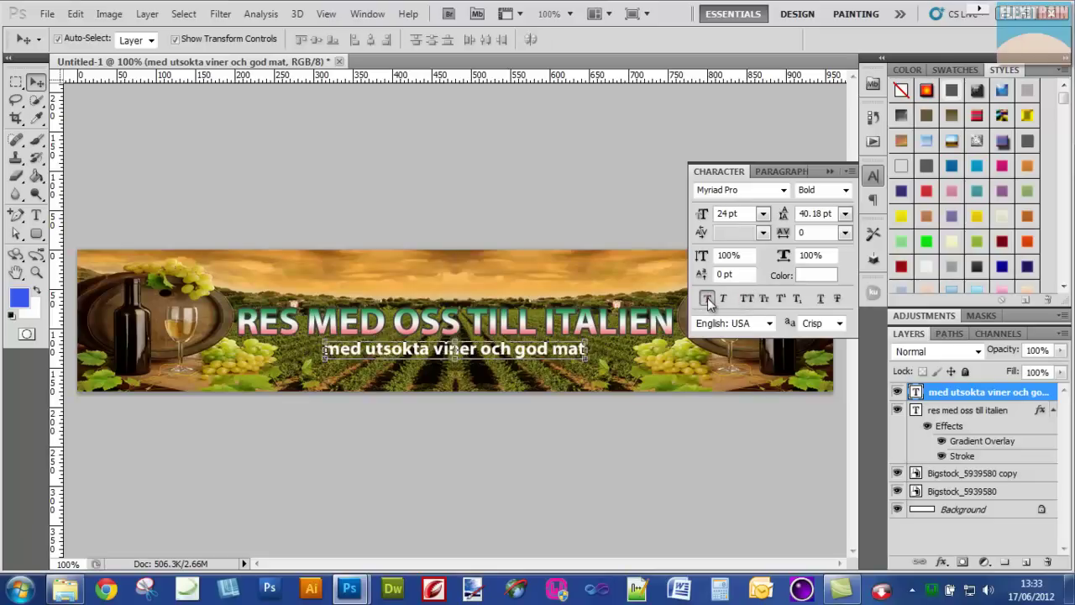
click(707, 299)
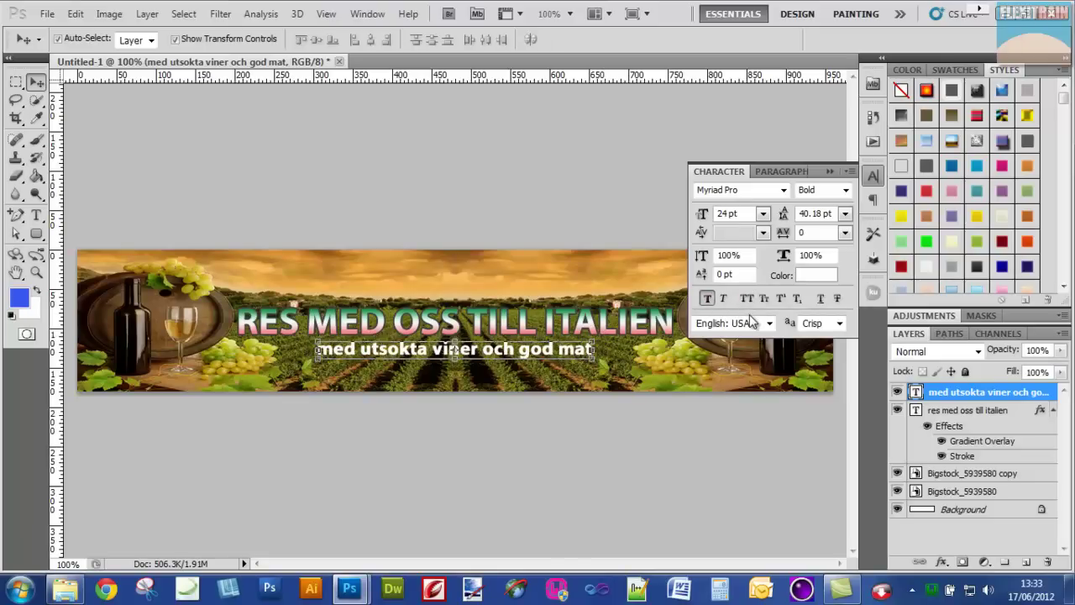
click(723, 298)
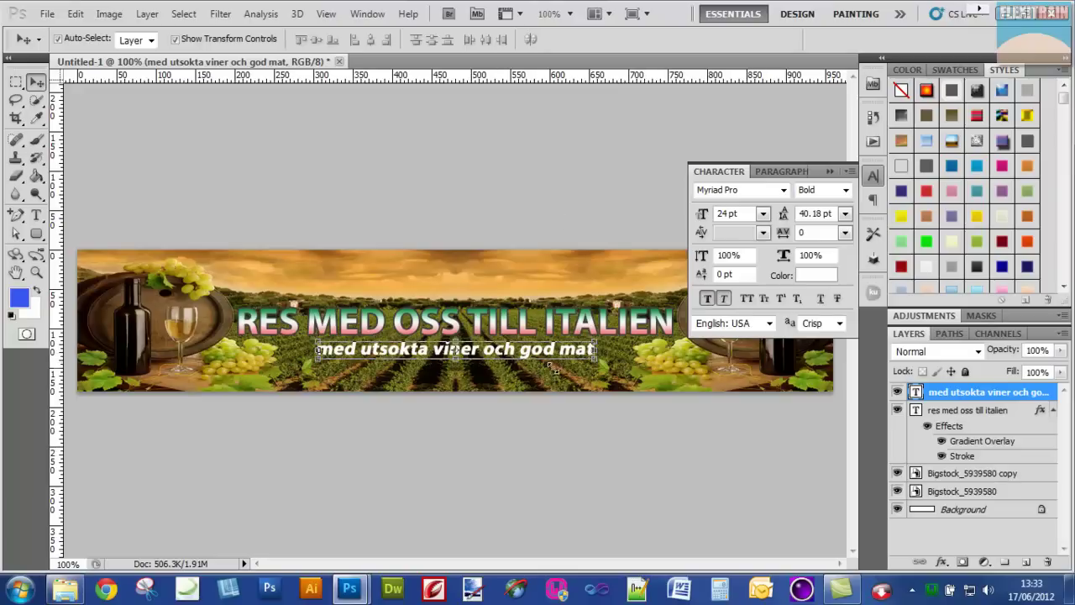
click(829, 171)
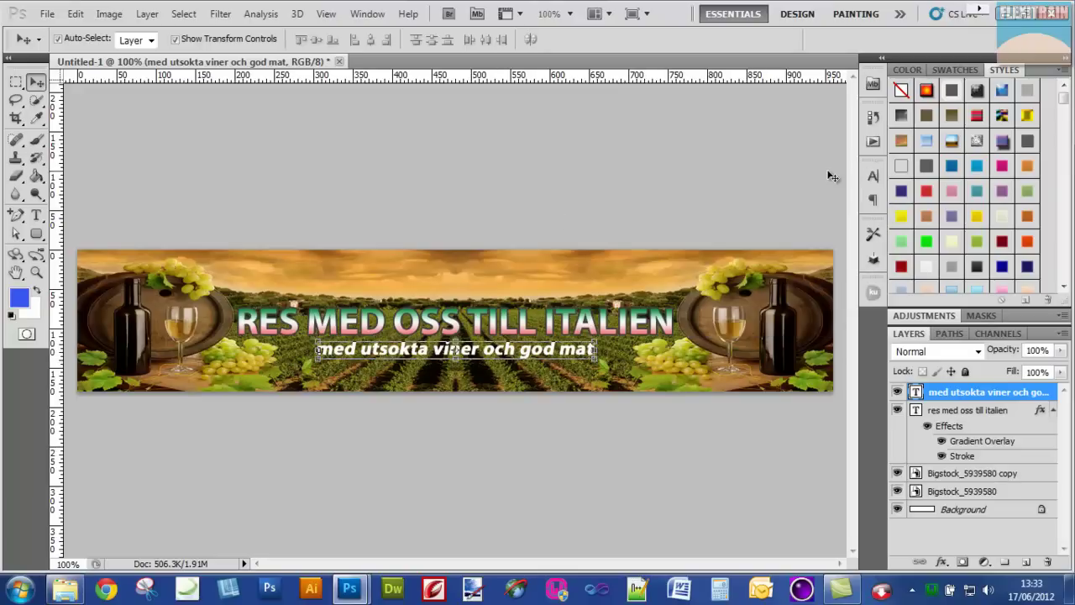
click(37, 217)
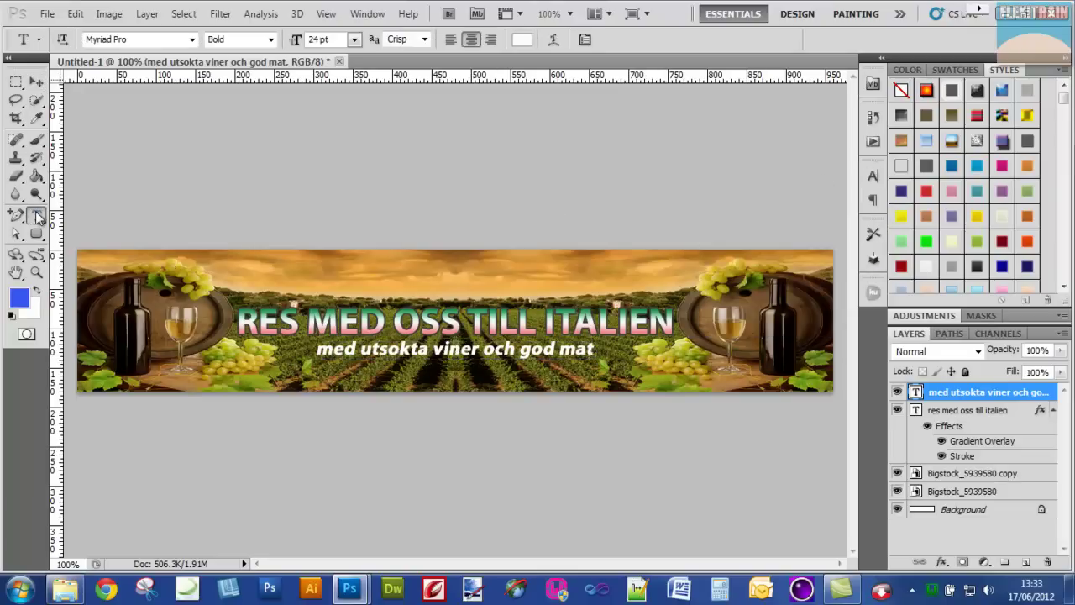
click(609, 380)
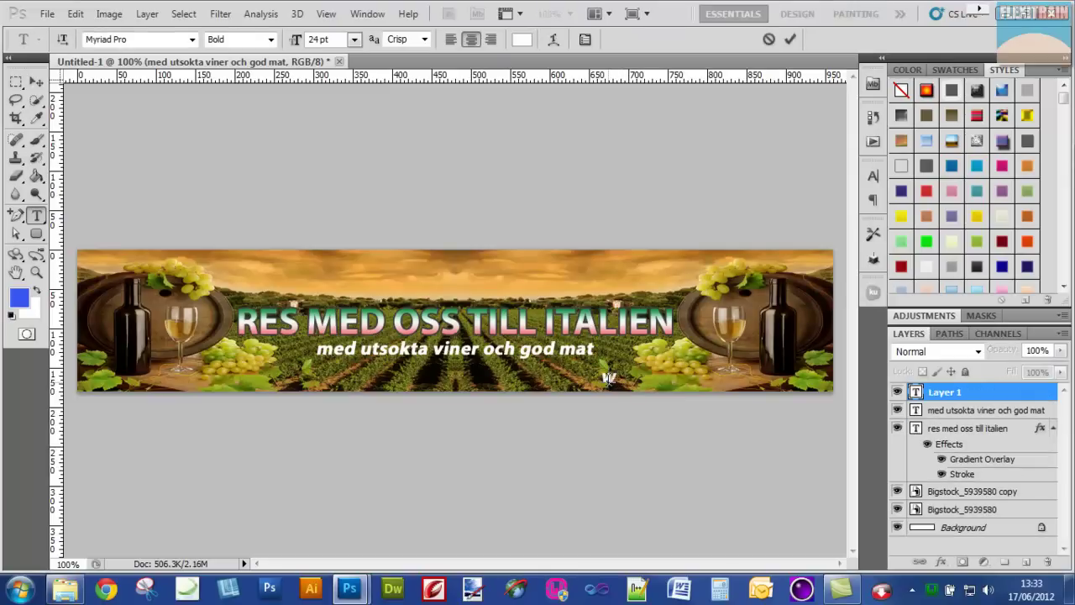
text(www.re)
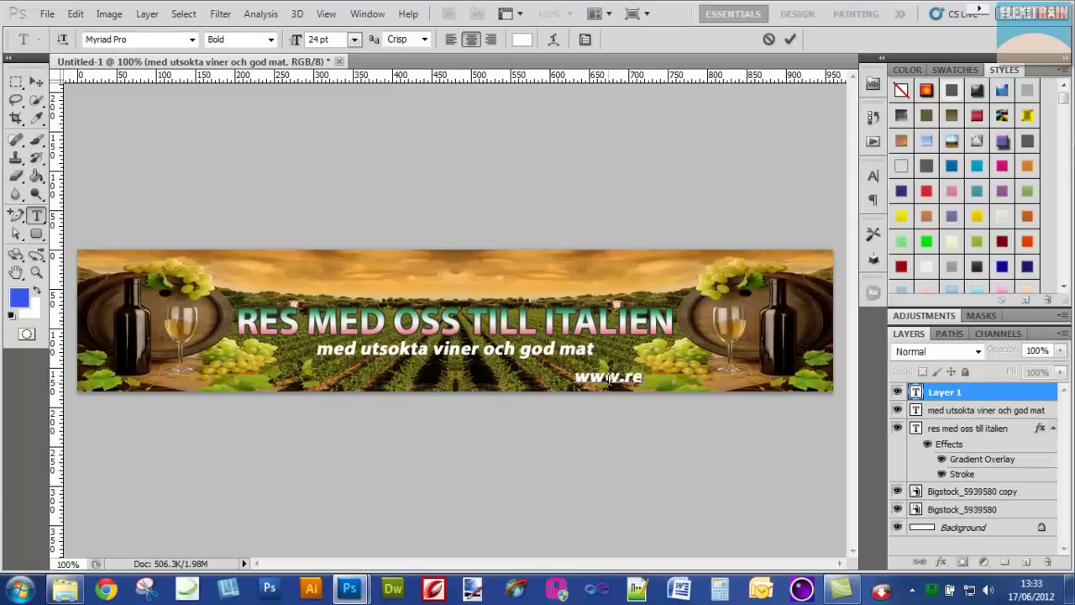
text(smodeos)
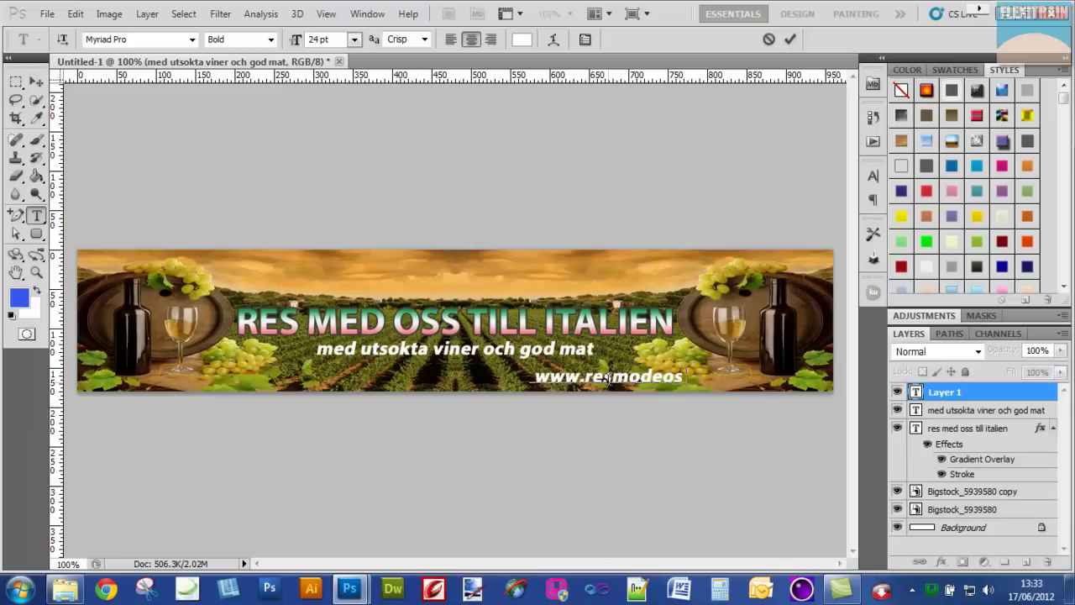
text(still)
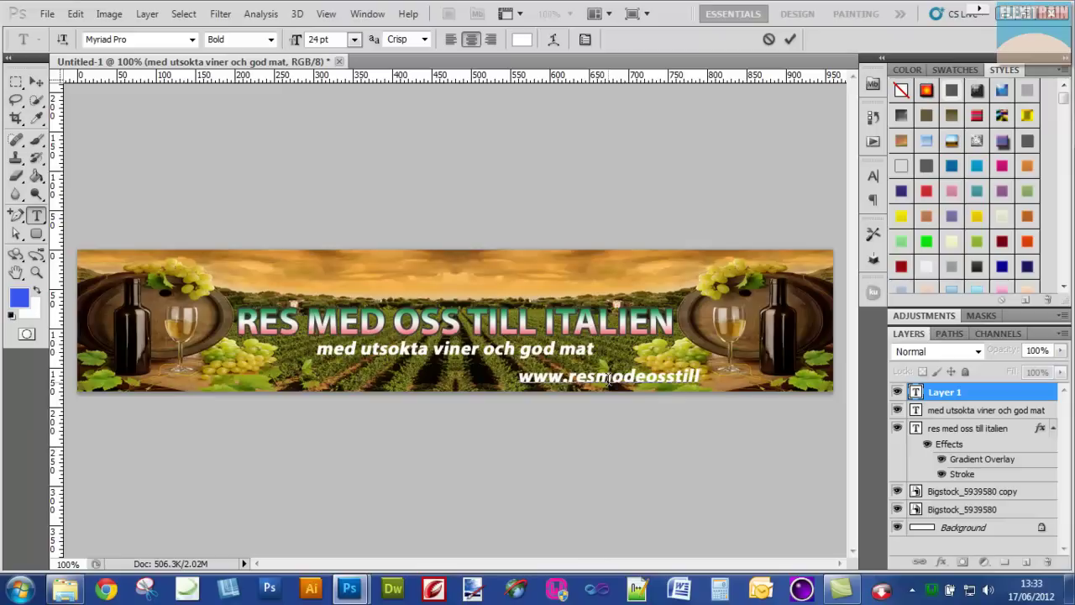
text(itea)
key(BackSpace)
key(BackSpace)
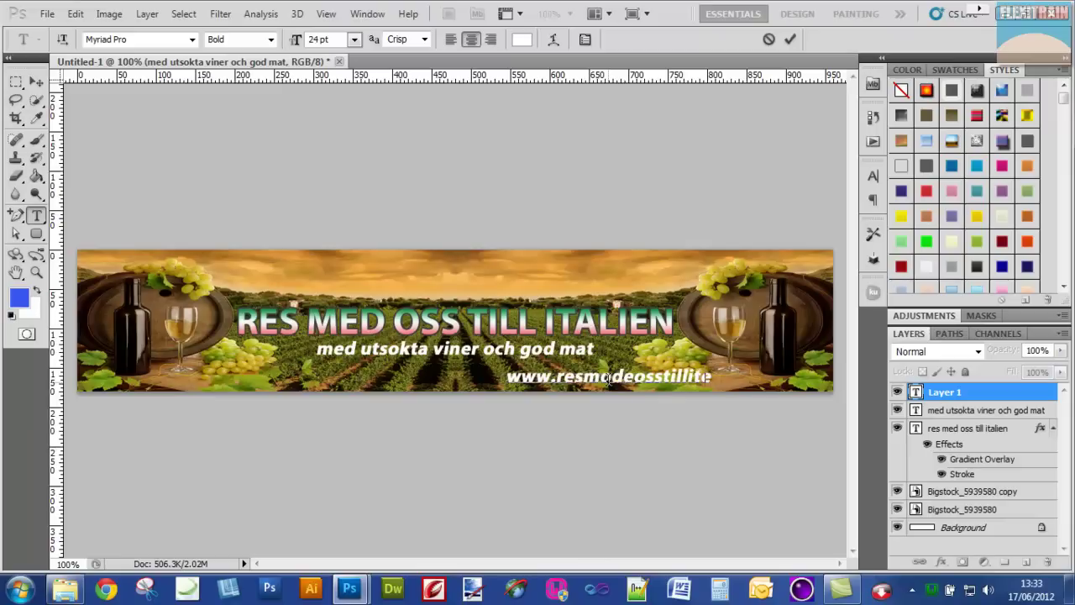
text(alien.)
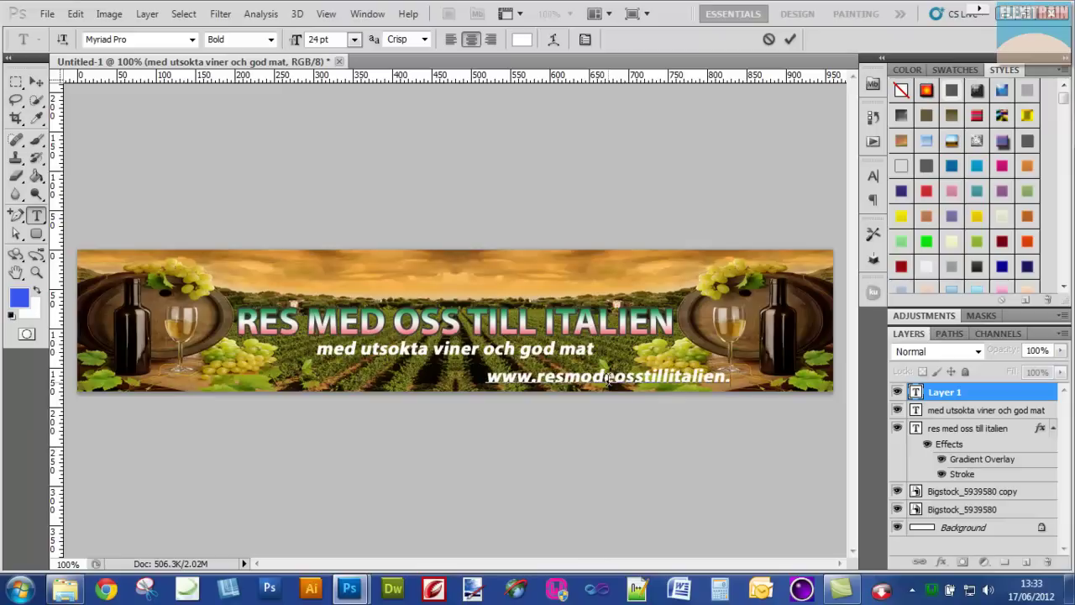
text(com)
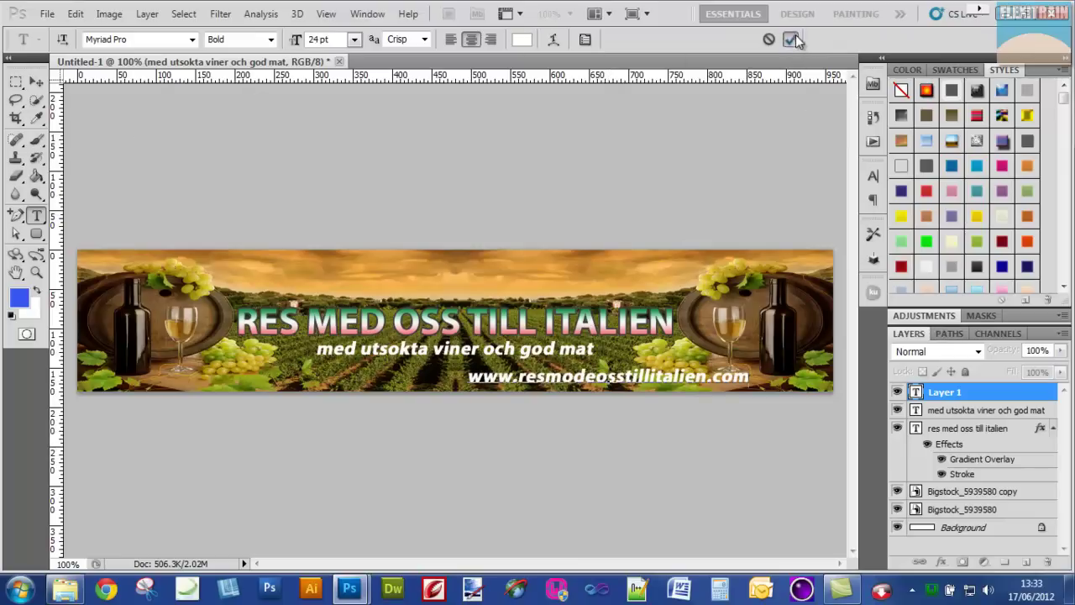
click(791, 39)
- Select the web address text and turn off Faux Italic and Faux Bold
double_click(611, 378)
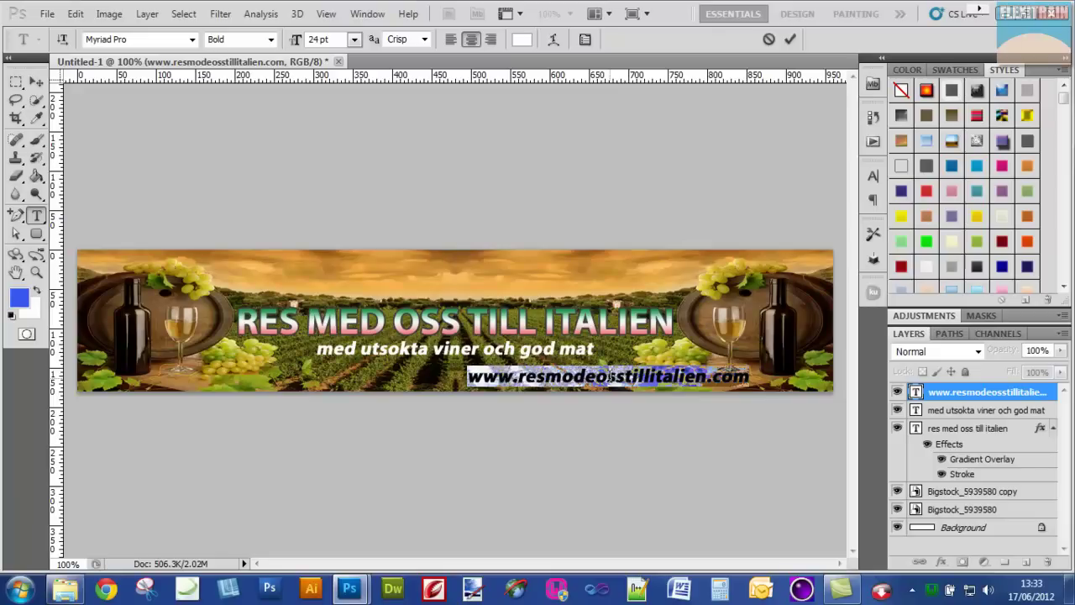
click(873, 175)
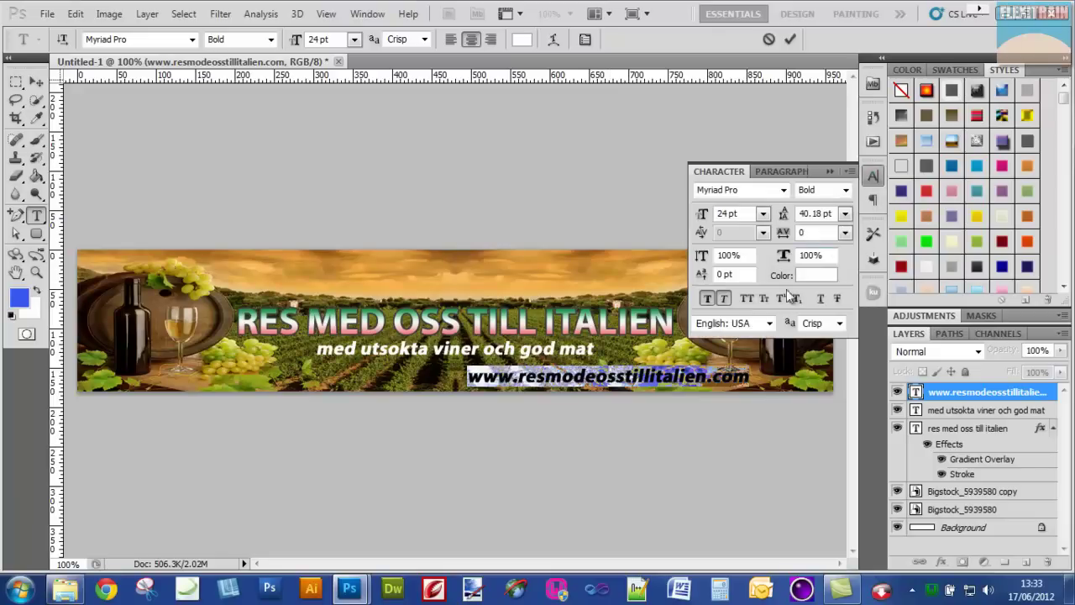
click(728, 300)
click(705, 299)
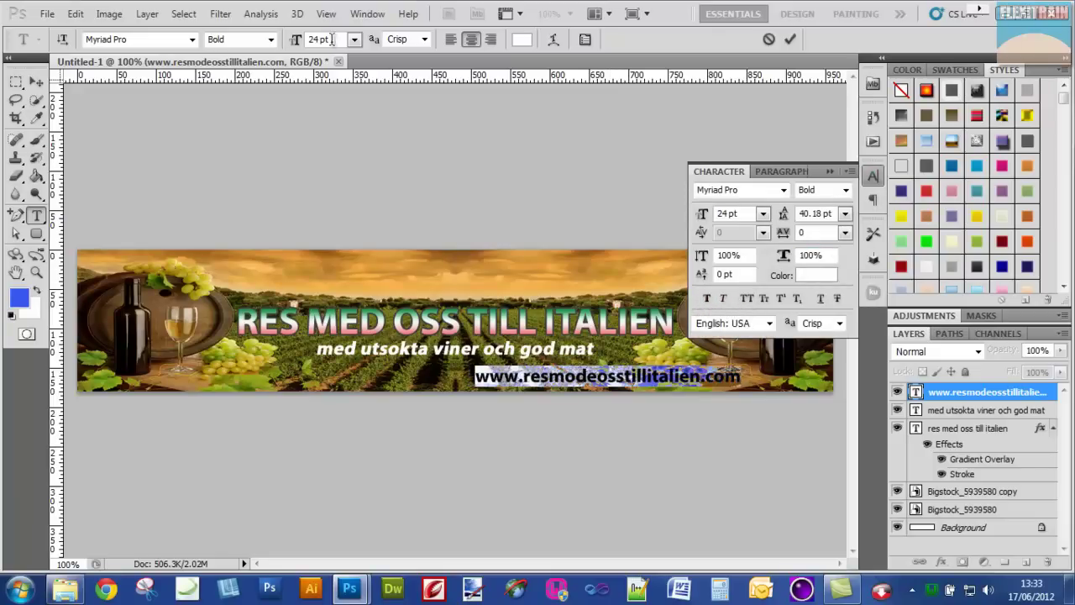
- Set the web address to Regular Myriad Pro at 18 pt and commit
click(259, 39)
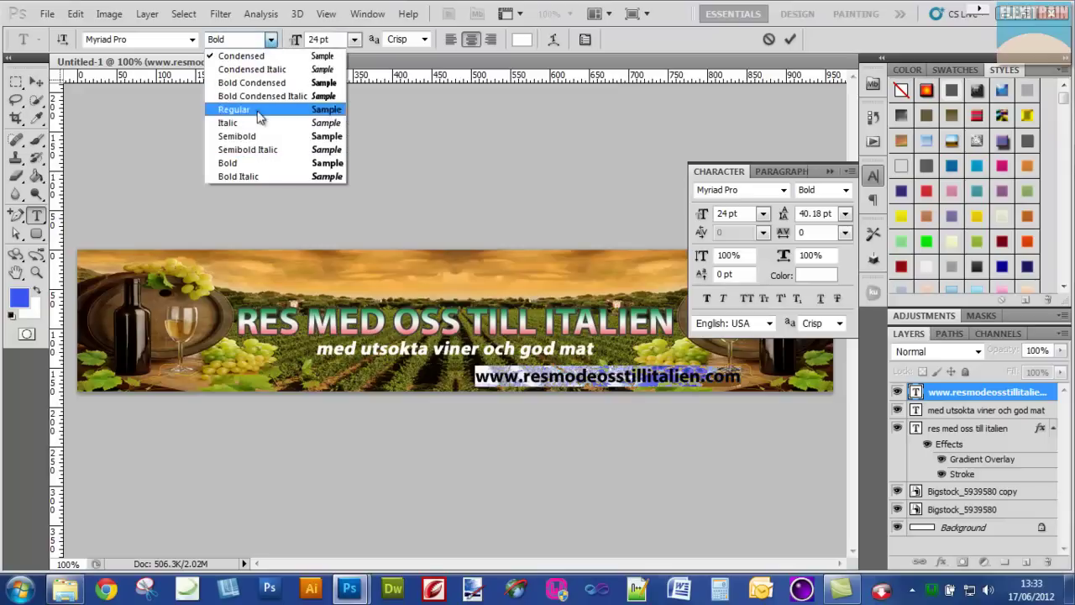
click(265, 109)
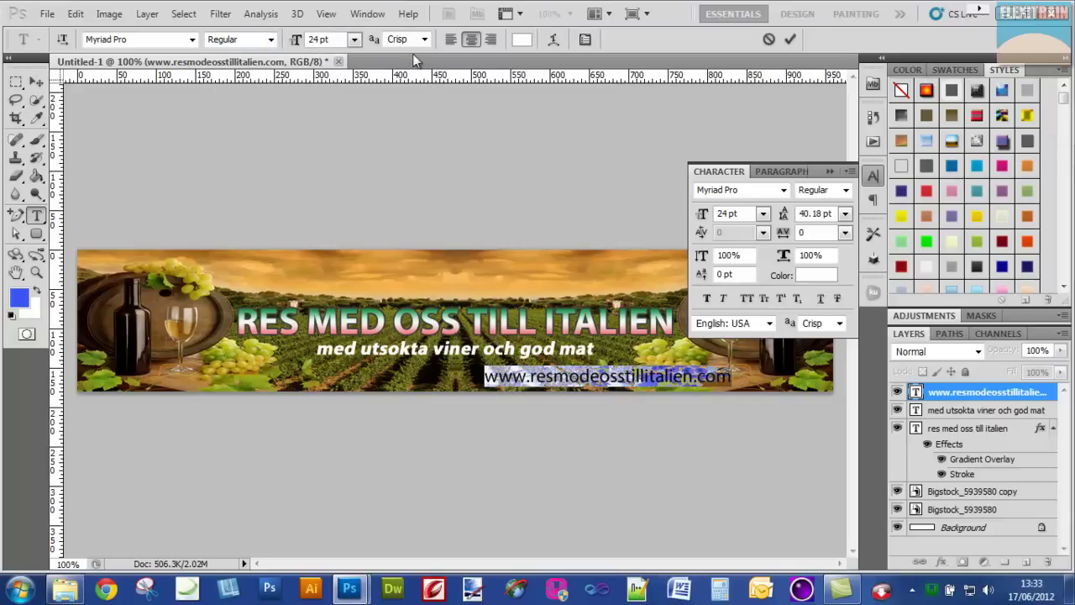
click(355, 39)
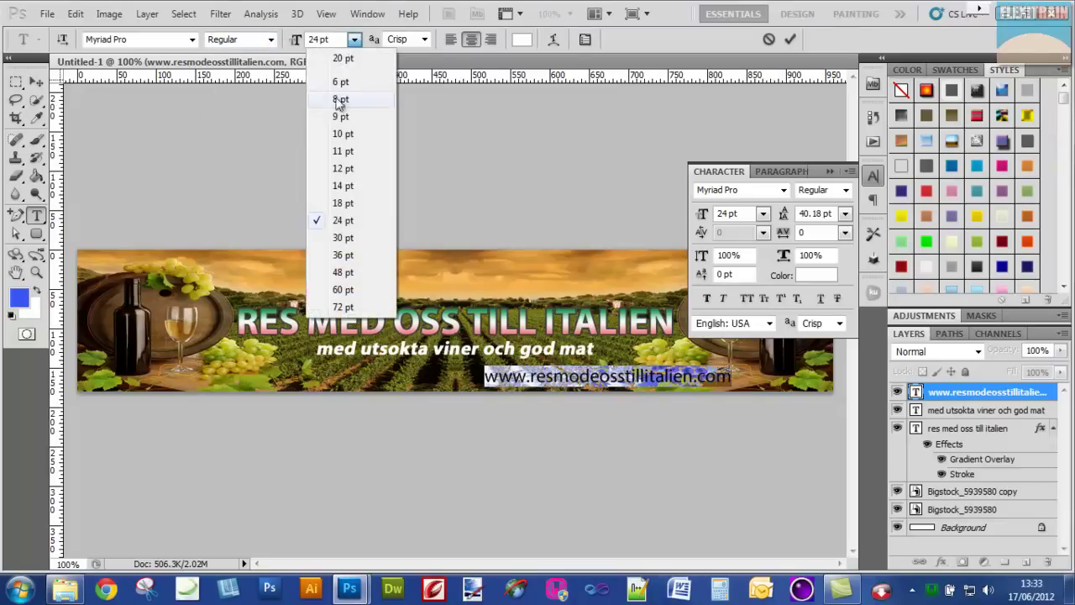
click(351, 186)
click(354, 43)
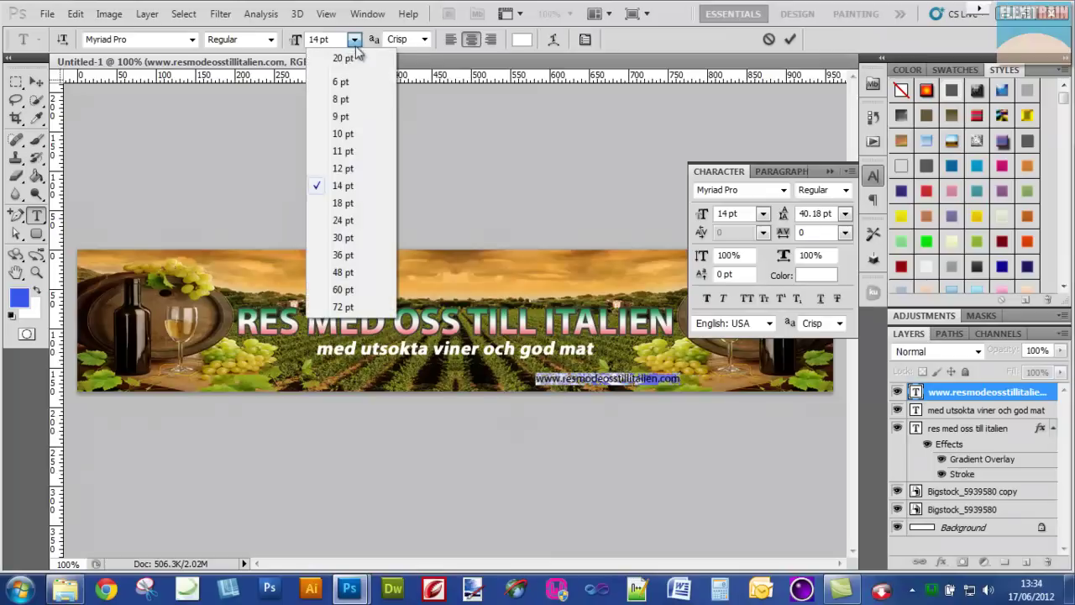
click(344, 202)
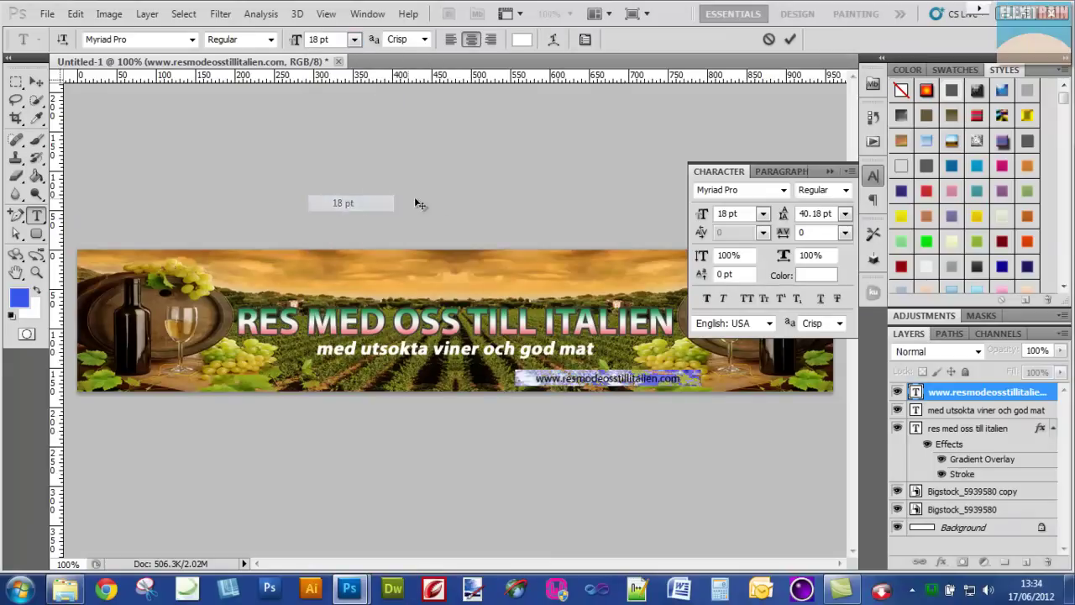
click(789, 40)
- Align the web address layer's right edge with the Background layer
ctrl+click(957, 529)
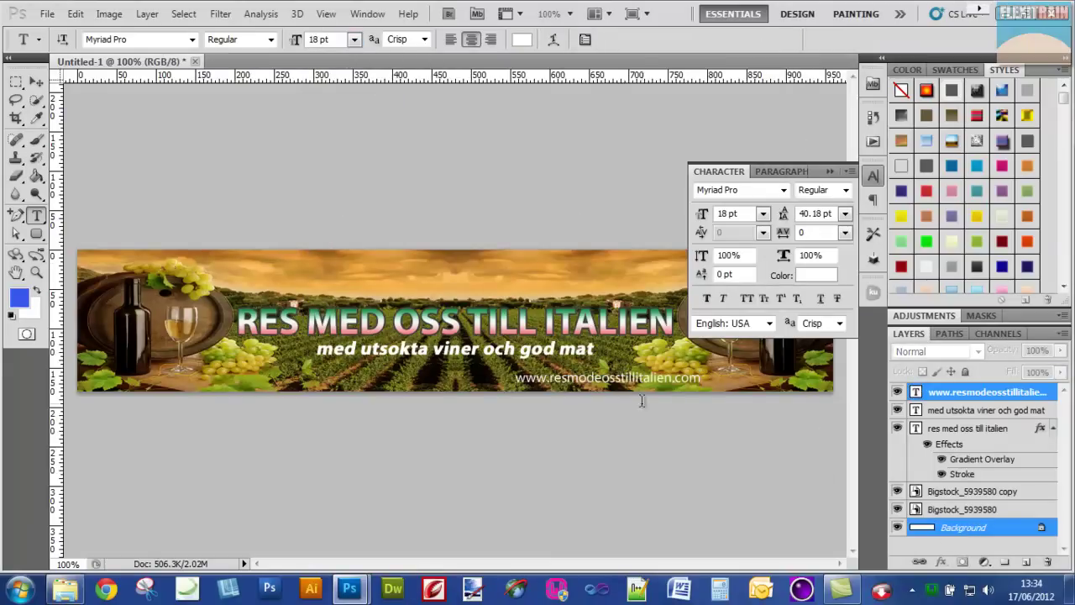
click(36, 82)
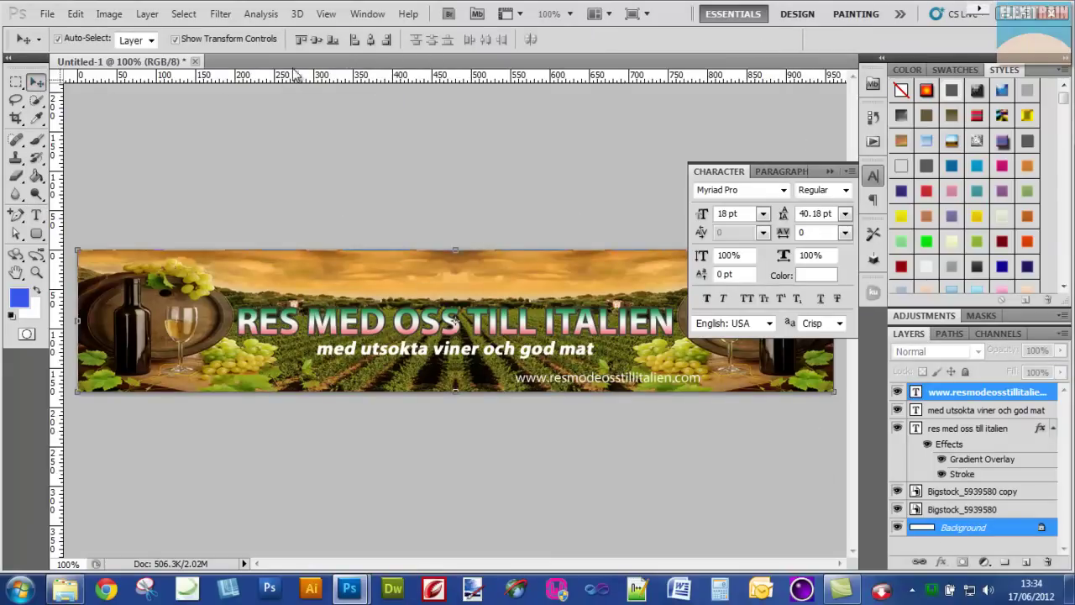
click(384, 40)
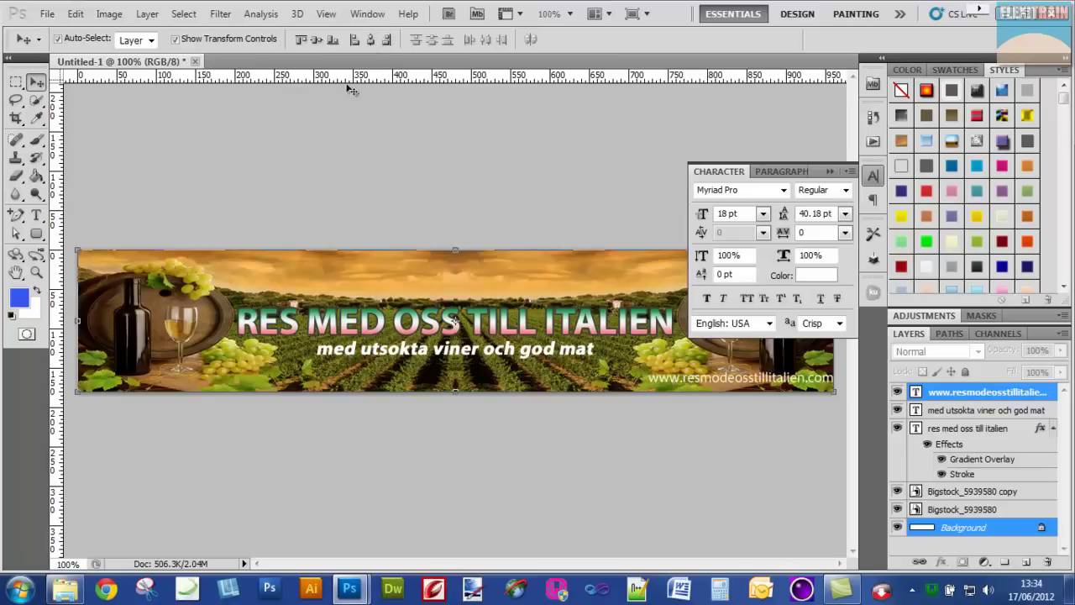
- Nudge the web address down into the bottom-right corner and clear the layer selection
click(948, 393)
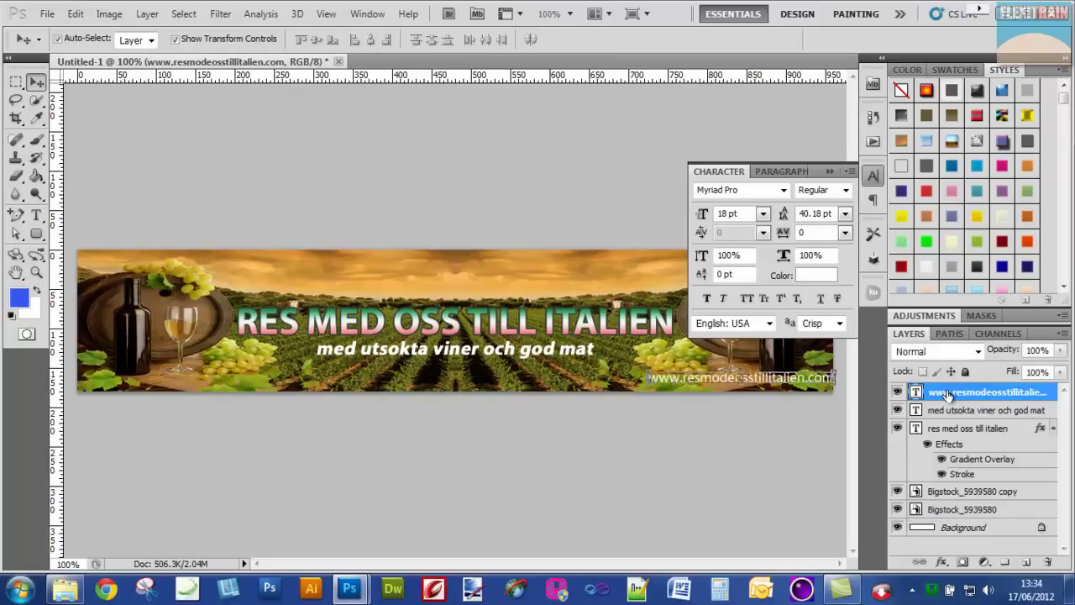
key(Down)
key(Down)
key(Down)
key(Down)
key(Down)
key(Down)
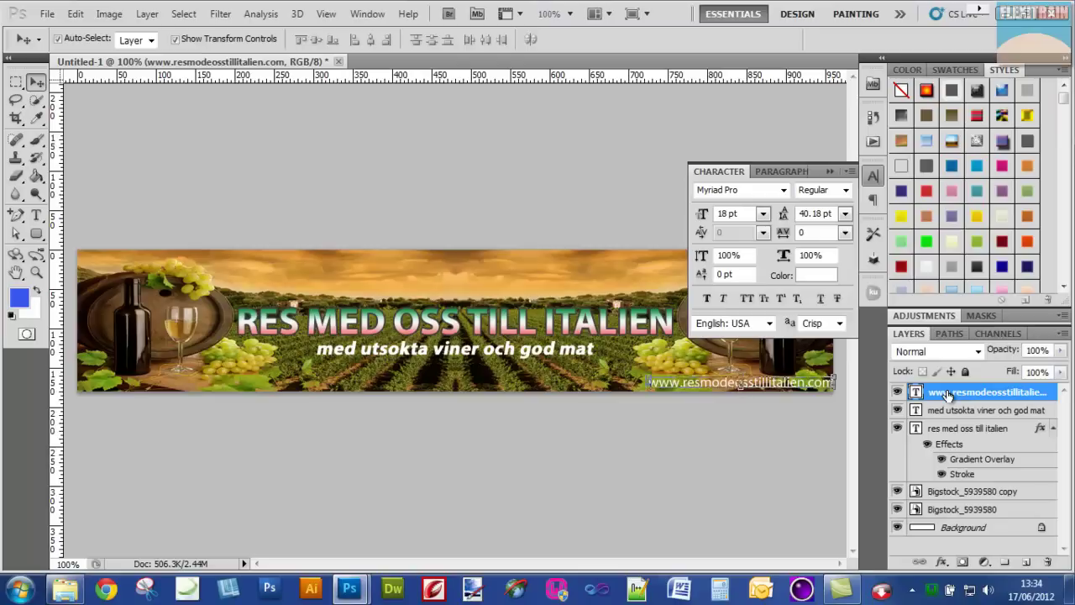
drag(948, 393, 541, 228)
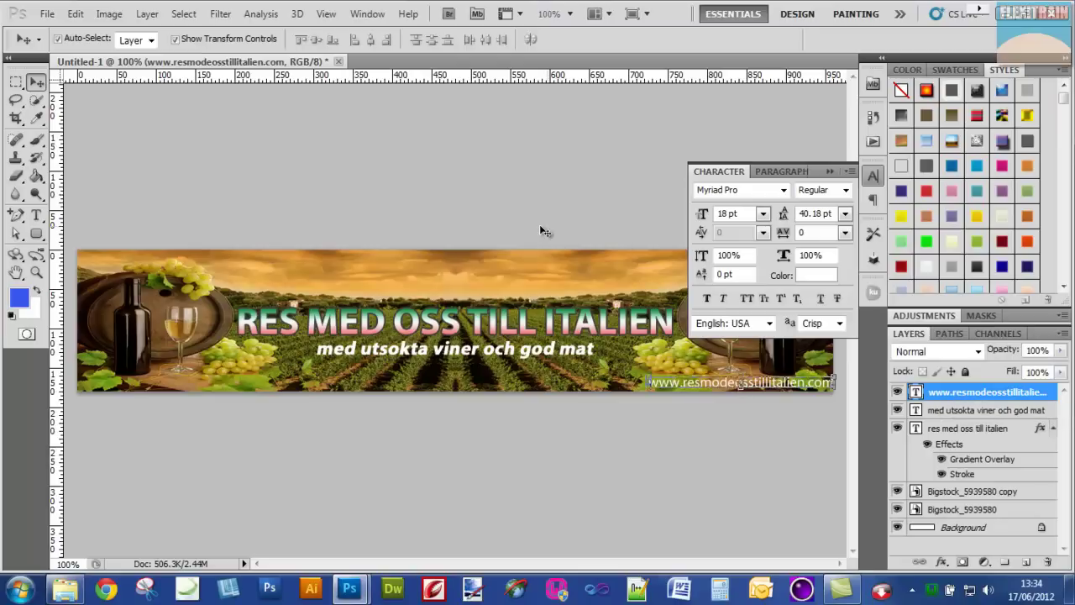
click(829, 171)
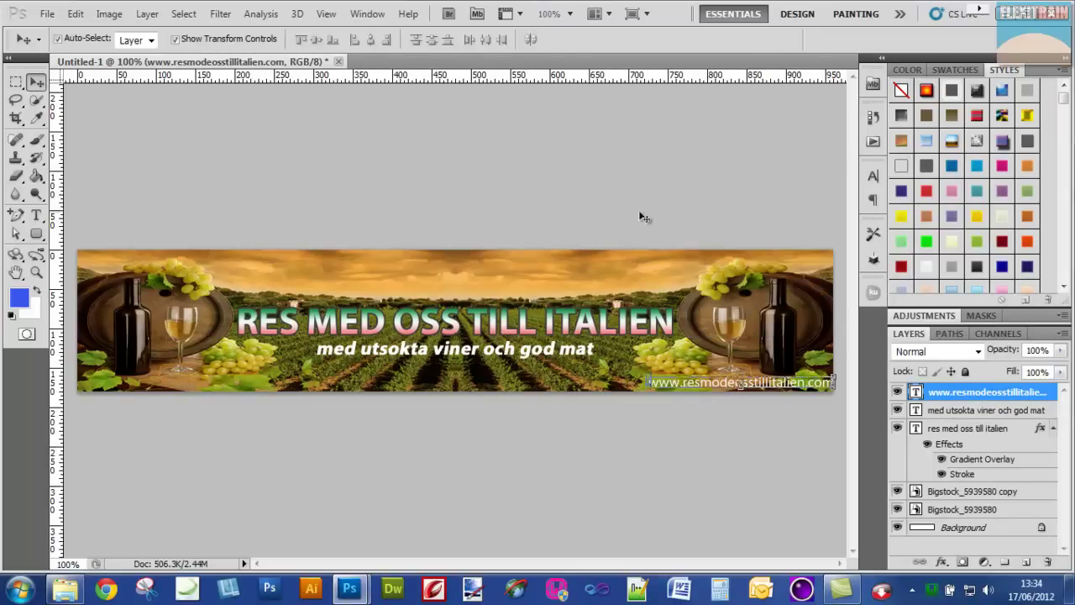
click(368, 448)
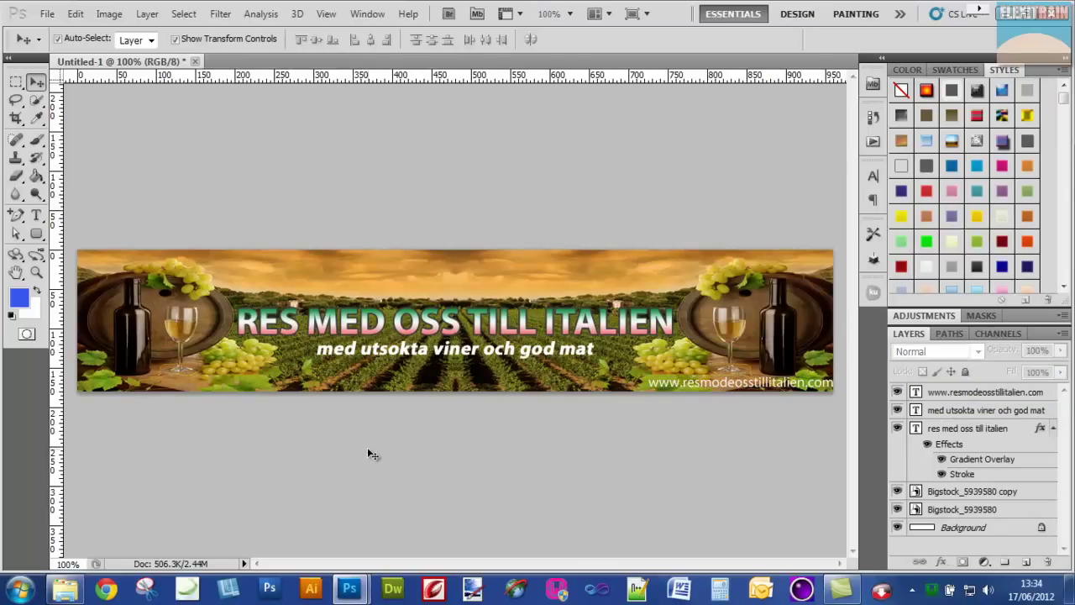